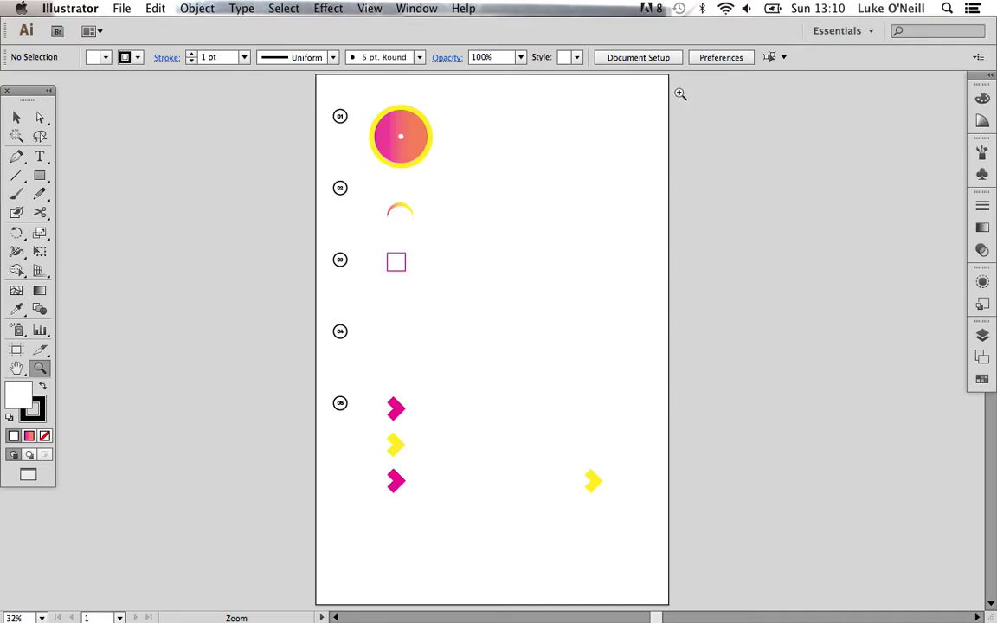
Step: Swap the fill and stroke colours with nothing selected, ending with a black fill and white stroke
left_click_drag(542, 96, 319, 181)
left_click_drag(578, 245, 608, 237)
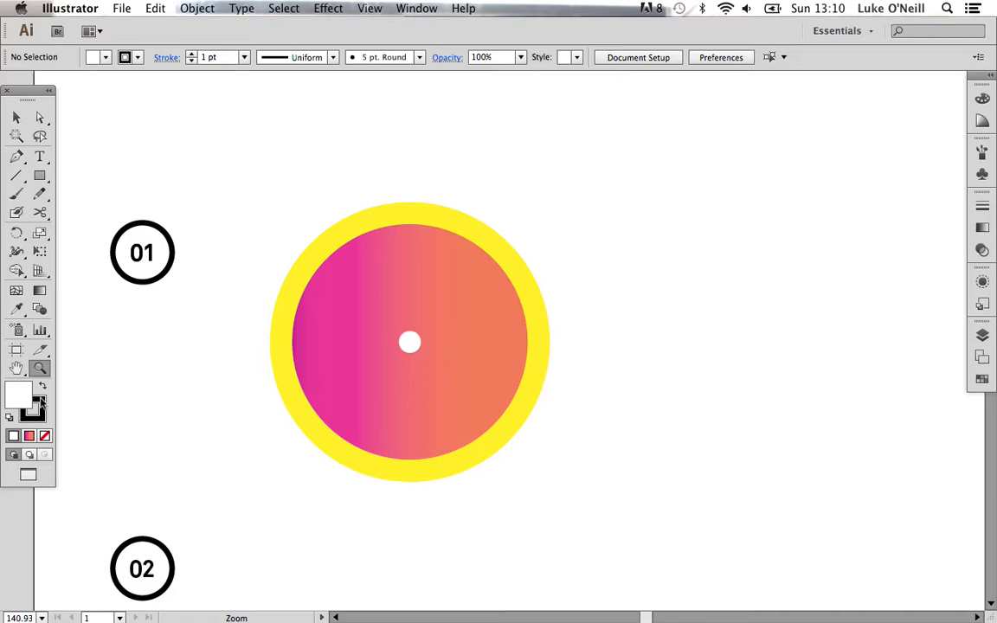
left_click(40, 413)
key("shift+x")
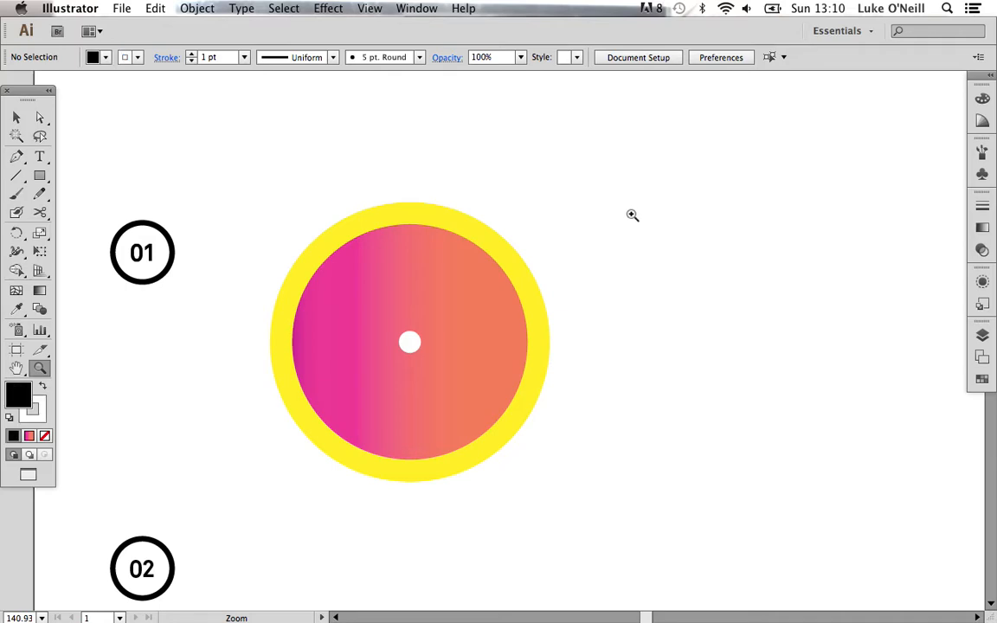
key("shift+x")
key("shift+x")
key("shift+x")
key("shift+x")
Step: Place a copy of the example 01 gradient circle and its white centre dot to the right of the original
key("v")
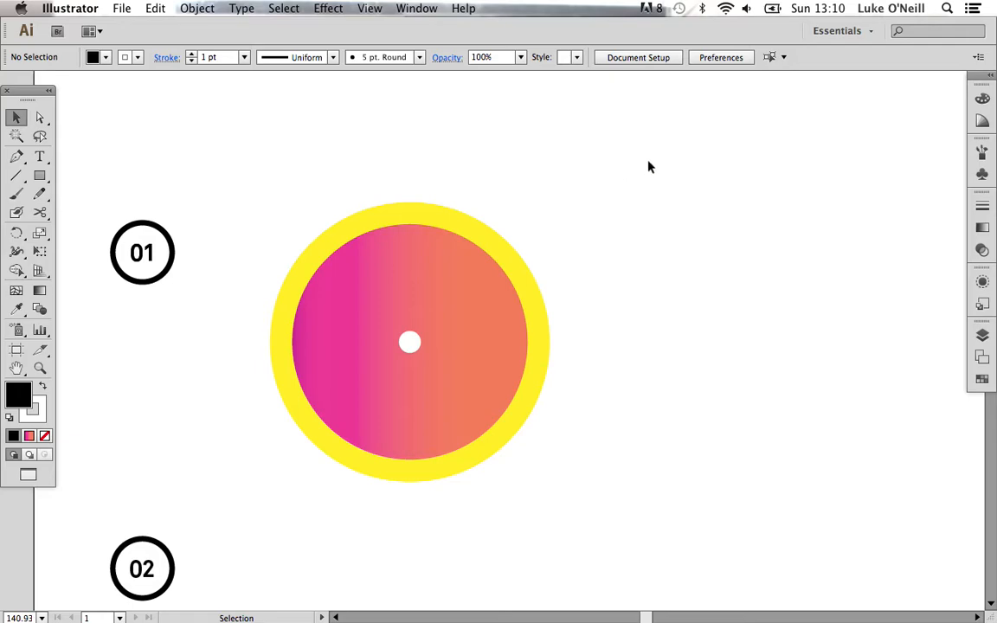
left_click_drag(561, 159, 238, 429)
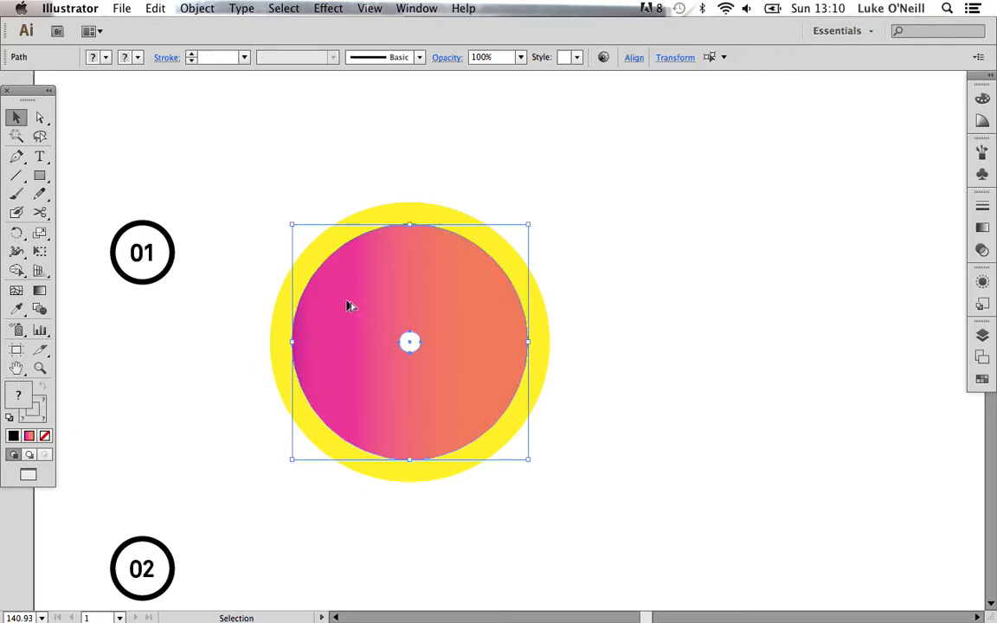
left_click_drag(349, 310, 574, 303)
key("super+shift+a")
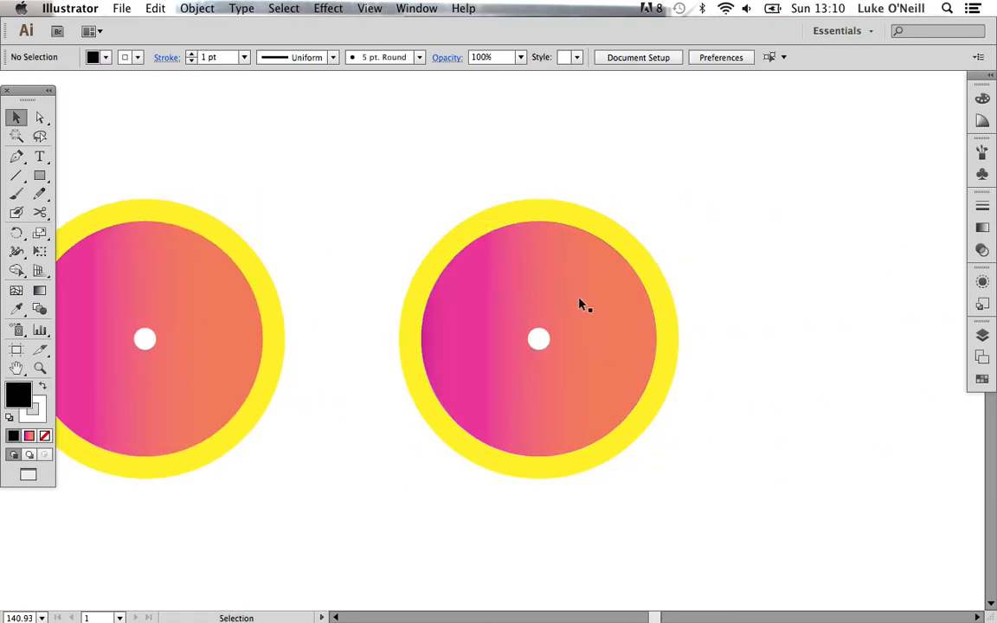
Step: Swap the fill and stroke of the copied large circle so it has a yellow fill and gradient outline
left_click(582, 302)
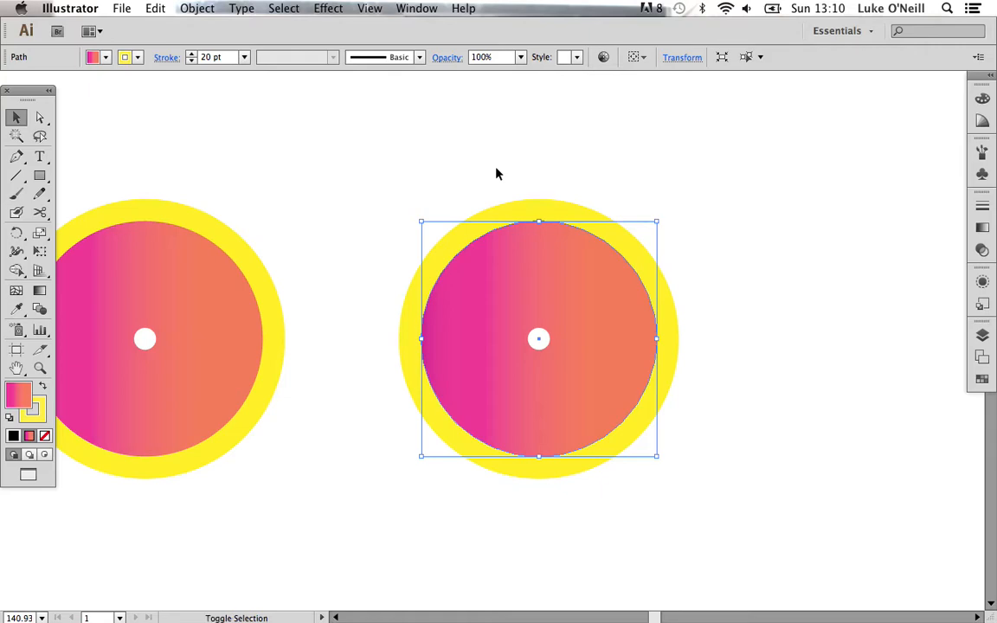
key("shift+x")
key("shift+x")
key("shift+x")
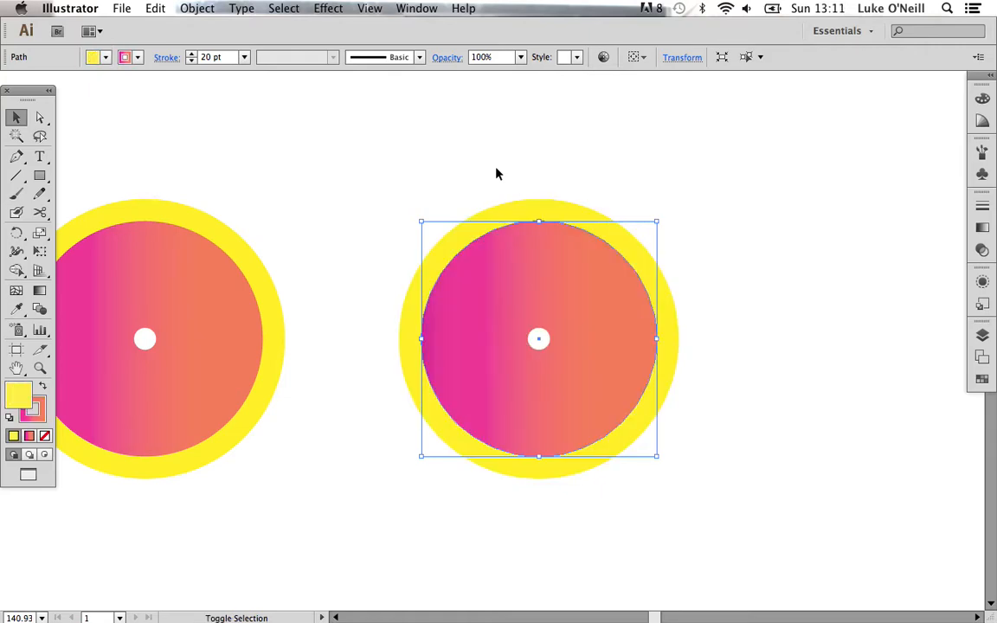
key("shift+x")
key("shift+x")
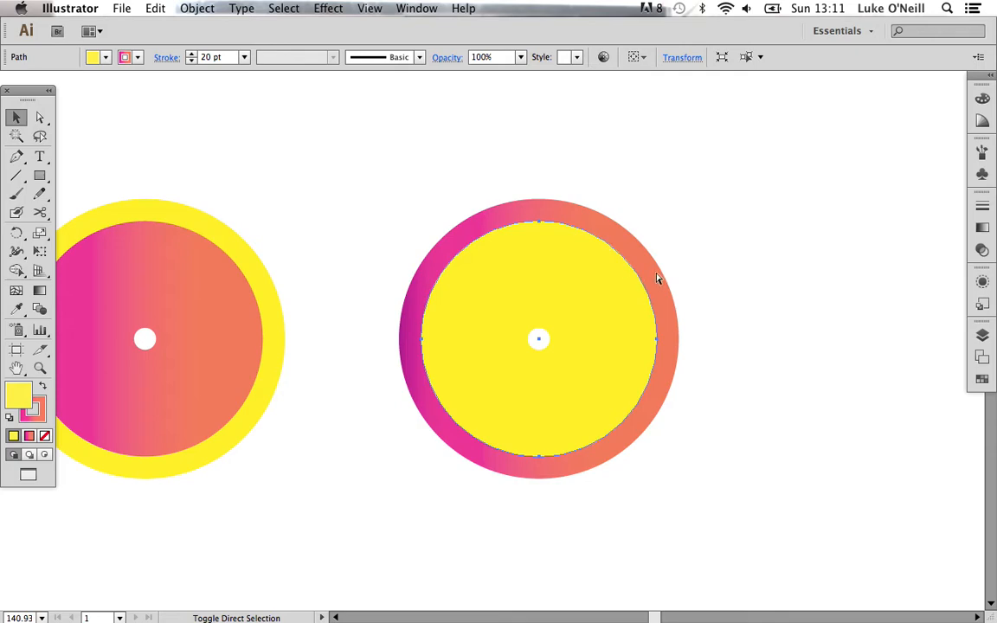
key("super+shift+a")
Step: Swap the fill and stroke of the copied white centre dot, leaving it as an unfilled white outline
key("z")
left_click_drag(688, 210, 402, 466)
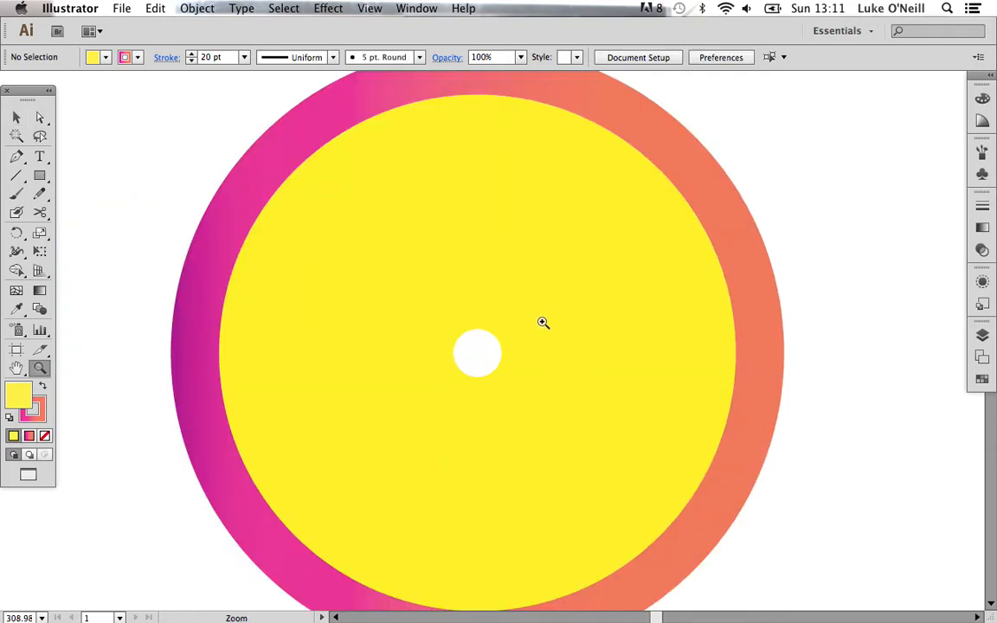
key("c")
key("v")
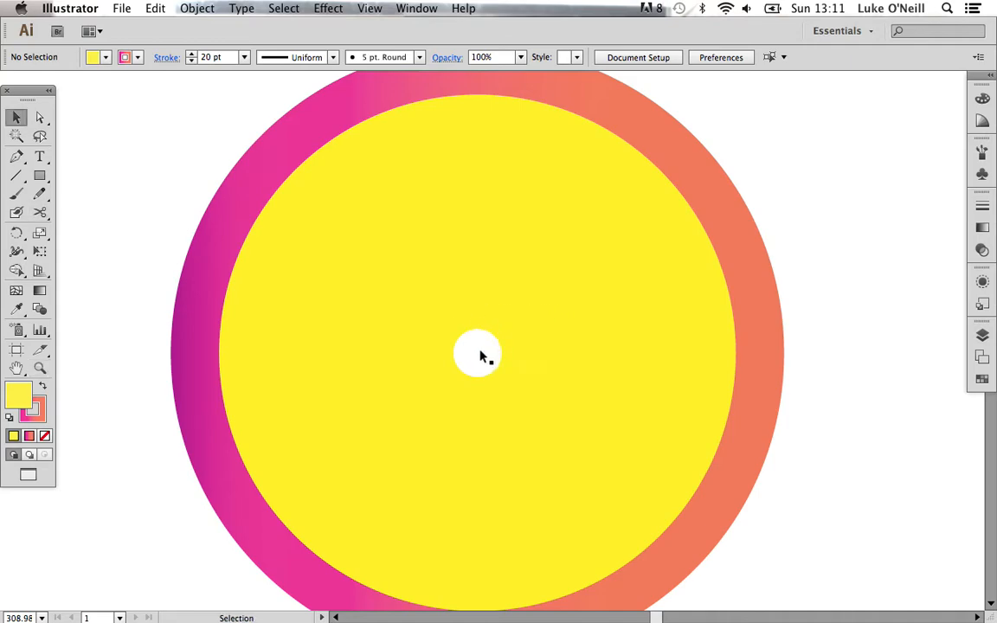
left_click(486, 363)
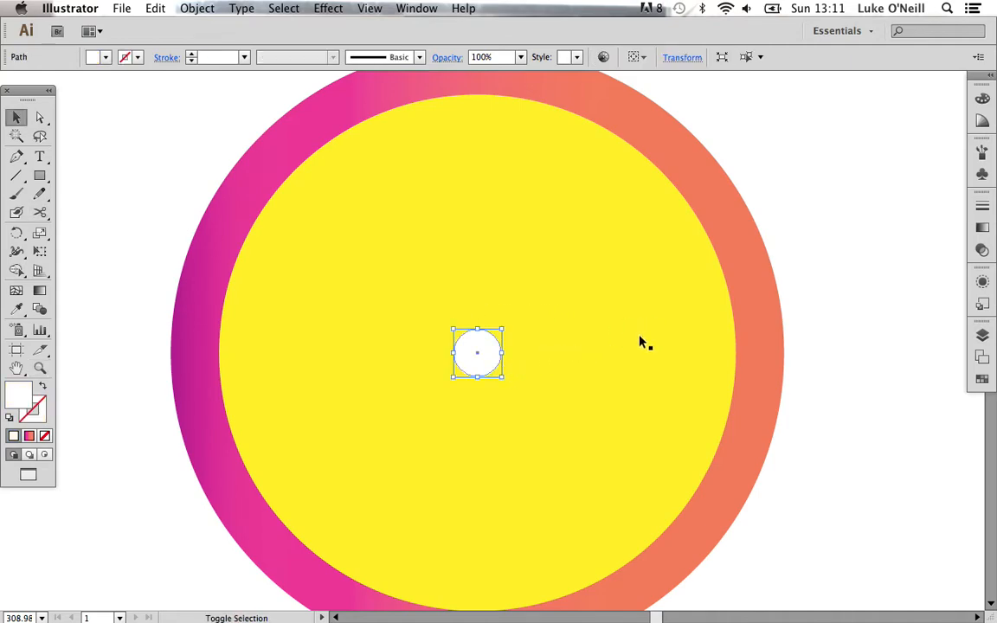
key("shift+x")
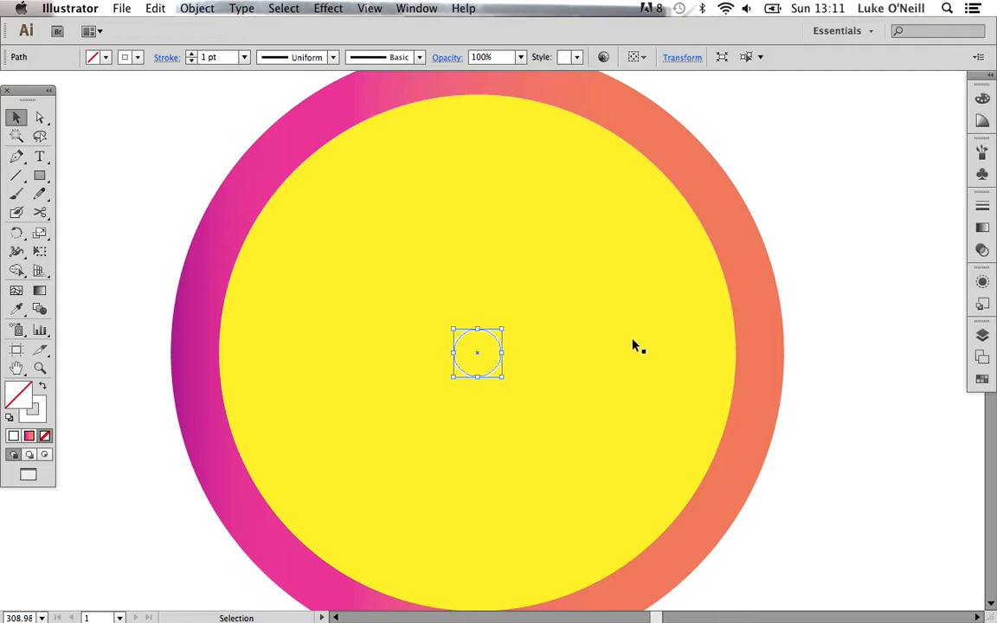
key("super+shift+a")
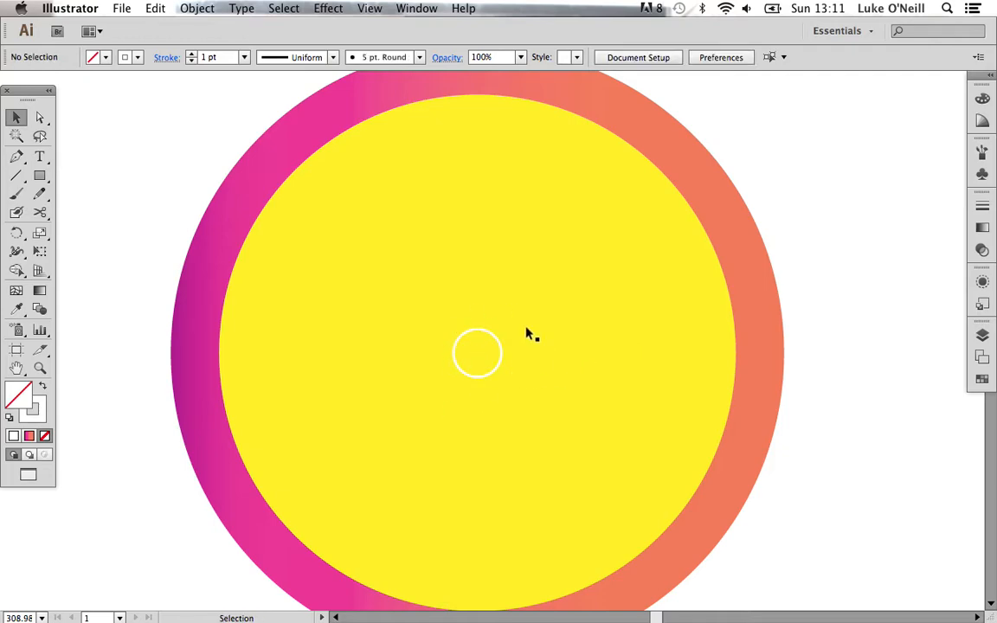
Step: Show the grid and place a copy of the example 02 gradient crescent in the empty space to its right
key("super+minus")
key("super+minus")
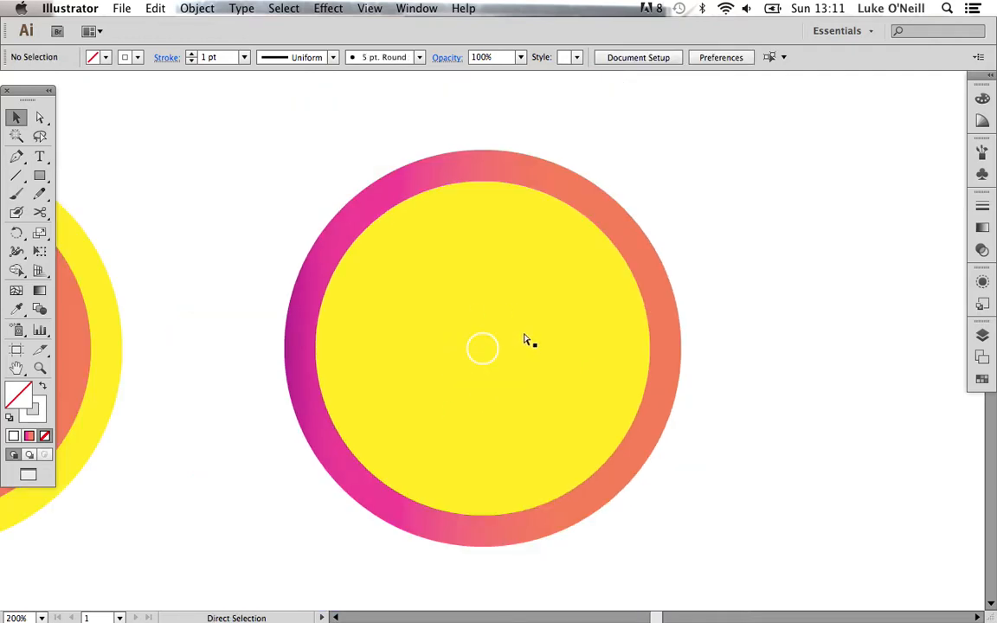
key("super+minus")
key("super+minus")
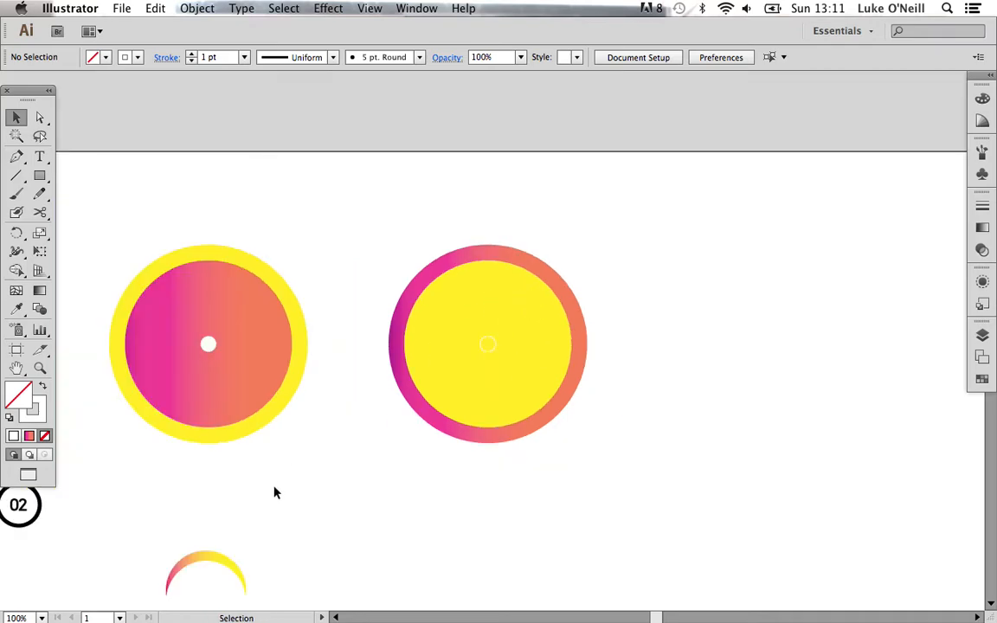
key("space")
left_click_drag(347, 490, 534, 239)
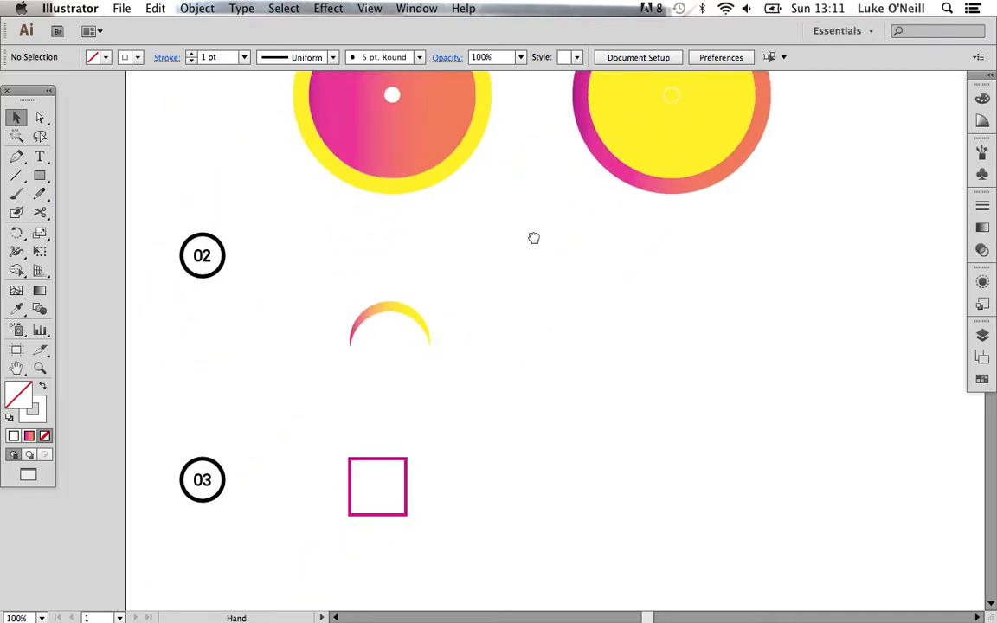
key("z")
left_click_drag(776, 198, 288, 482)
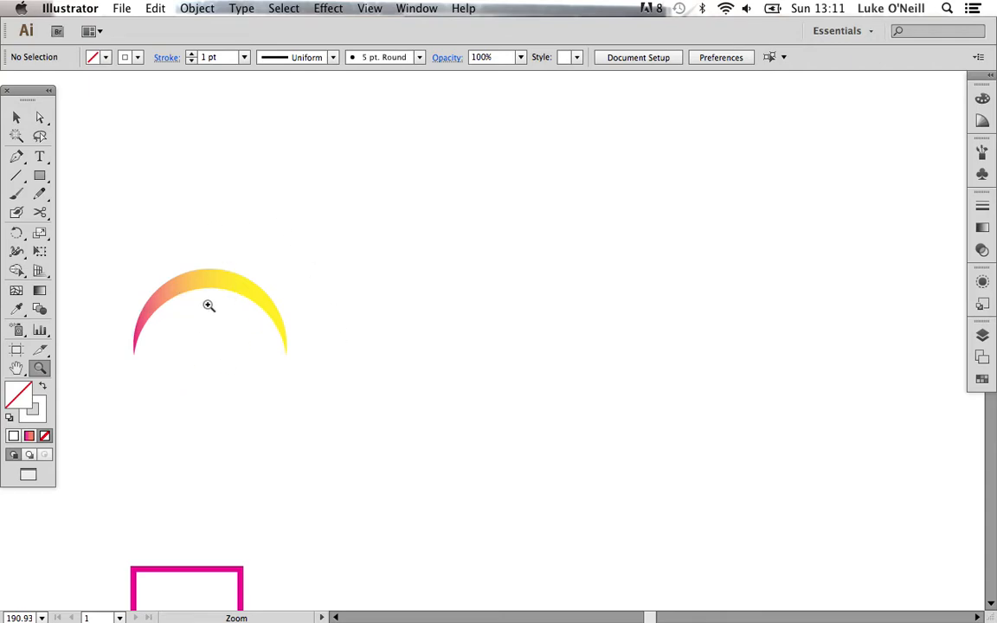
key("v")
key("super+apostrophe")
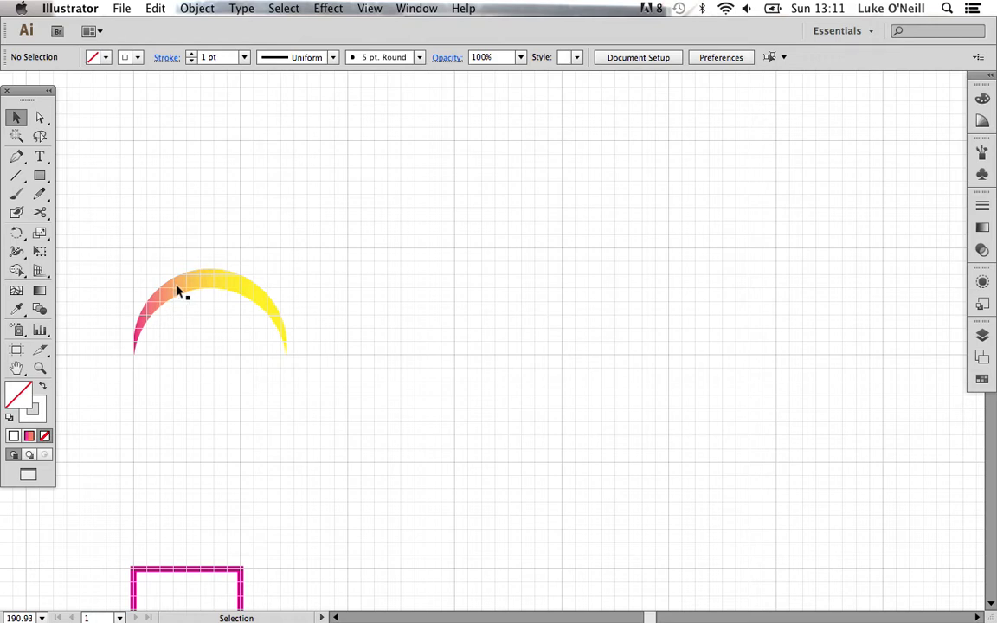
left_click_drag(174, 292, 709, 341)
scroll(676, 347, "right", 5)
key("z")
left_click_drag(773, 186, 429, 494)
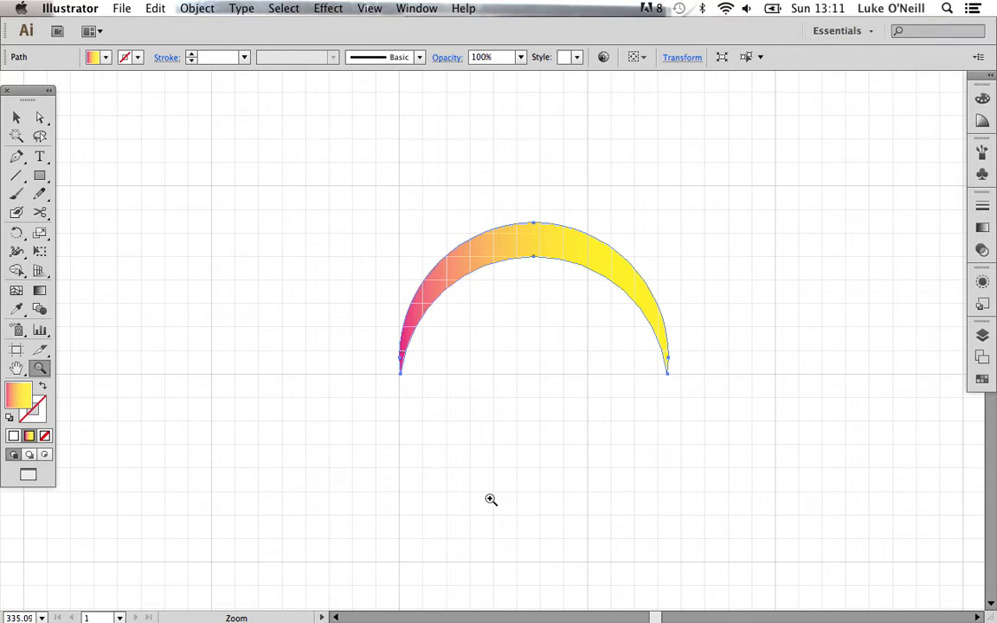
Step: Create a copy of the crescent rotated by 360/20 degrees about its lower-left tip, toggling the preview to compare
key("r")
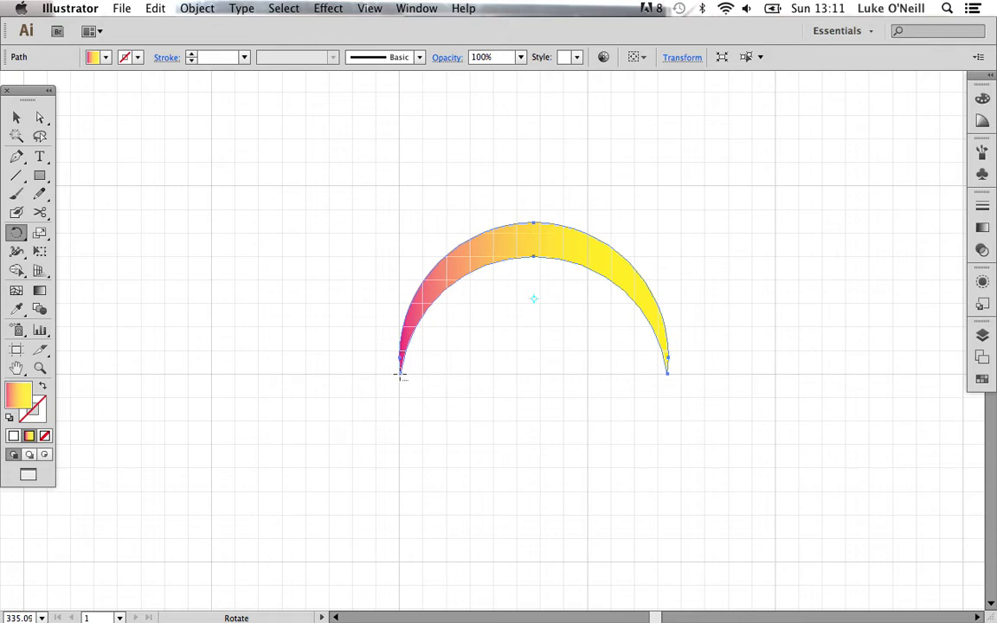
left_click(400, 375, "alt")
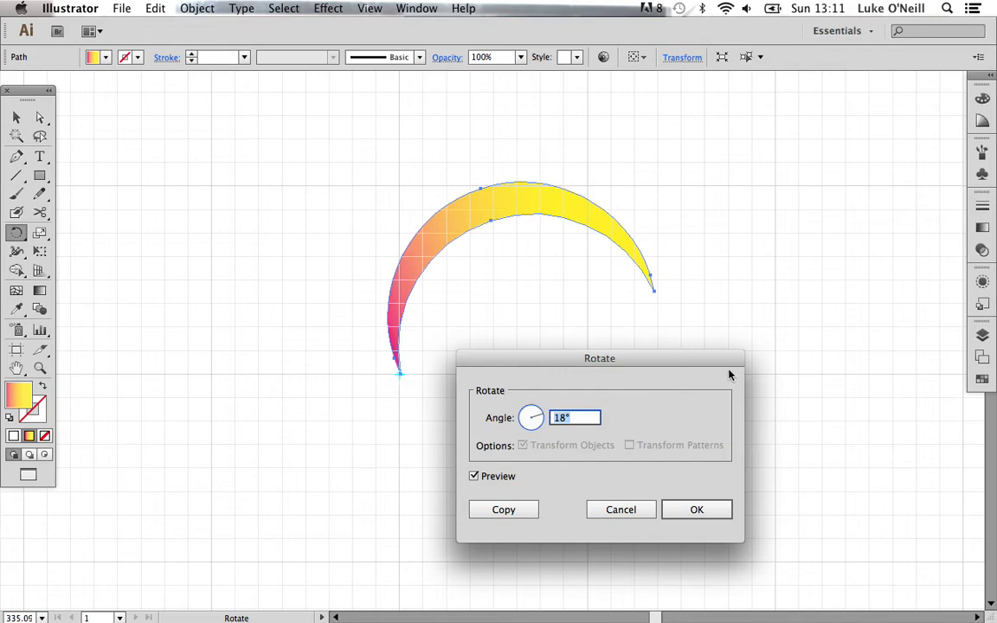
left_click_drag(654, 362, 678, 350)
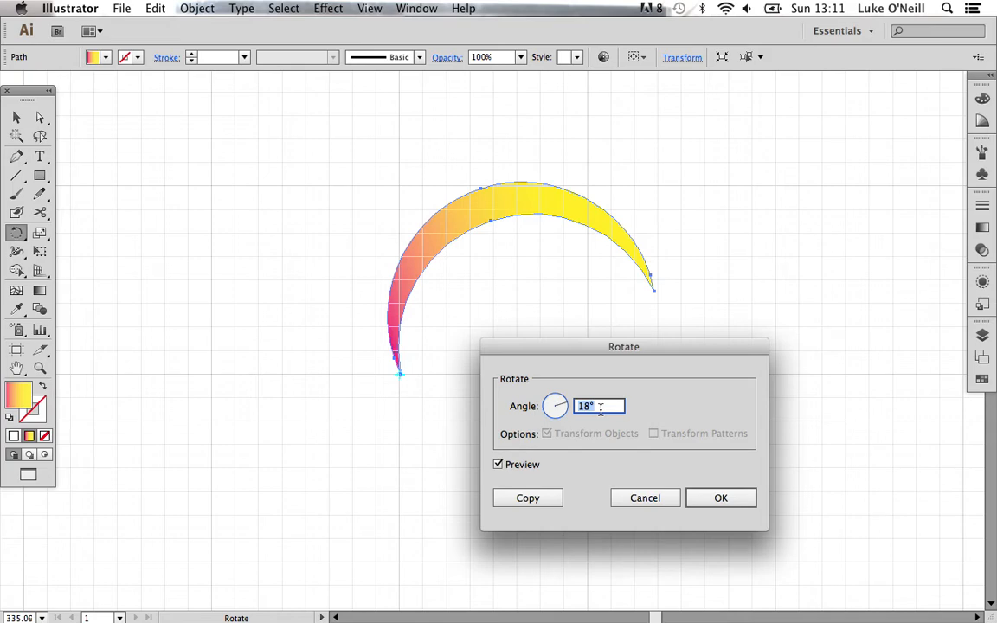
type("360/20")
left_click(504, 467)
left_click(504, 467)
left_click(506, 468)
left_click(508, 468)
left_click(507, 467)
left_click(507, 467)
left_click(508, 468)
left_click(507, 467)
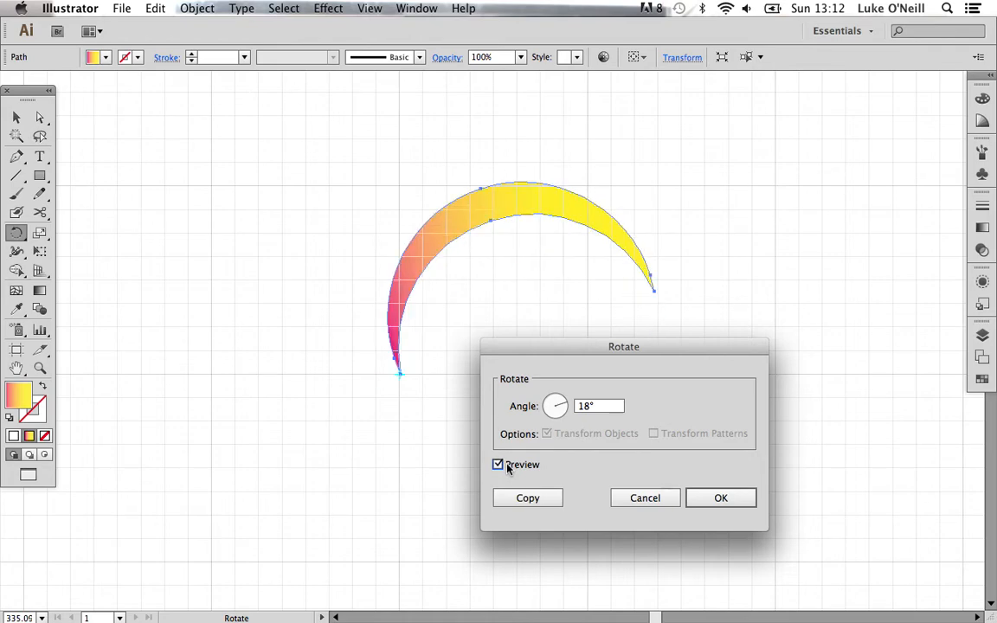
left_click(525, 498)
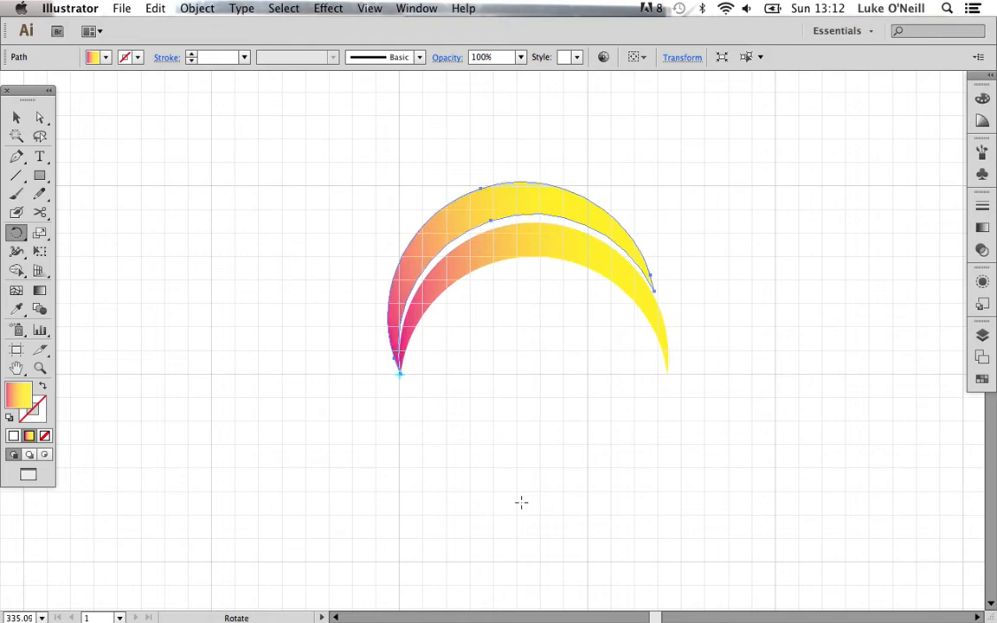
Step: Repeat the rotated crescent copy around the shared tip until it completes a full circle, and hide the grid
key("super+d")
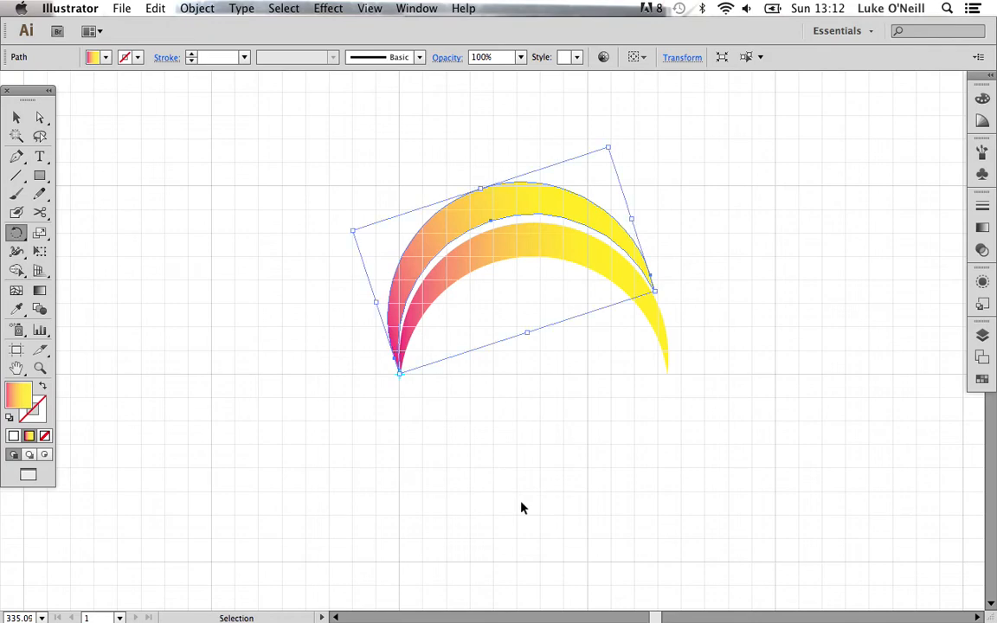
key("super+d")
key("super+d")
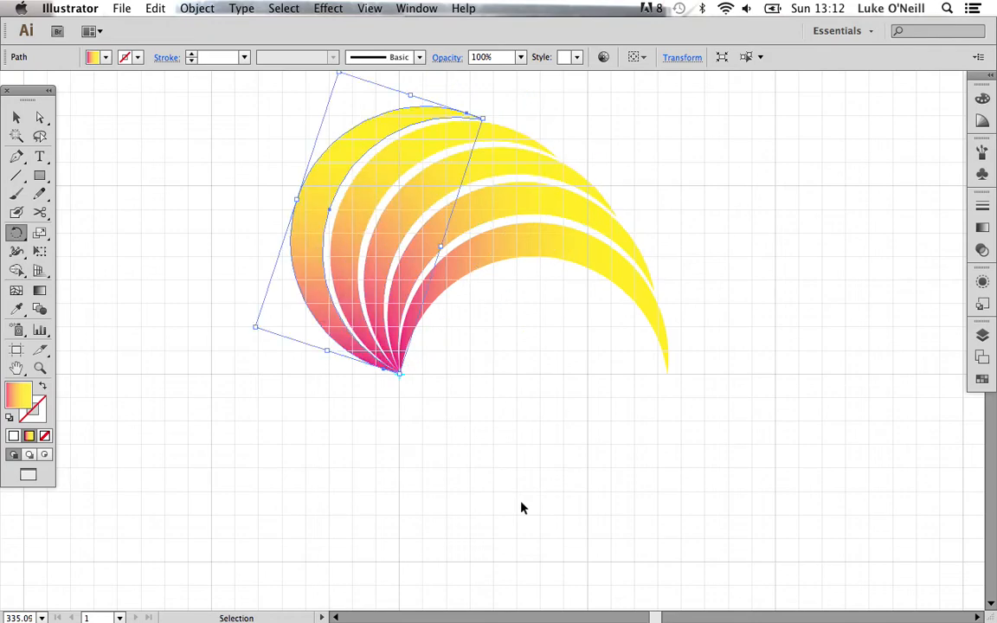
key("super+d")
key("super+d")
key("super+d")
key("super+d")
key("super+d")
key("super+d")
key("super+d")
key("super+d")
key("super+d")
key("super+d")
key("super+d")
key("super+d")
key("super+d")
key("super+d")
key("super+d")
key("super+d")
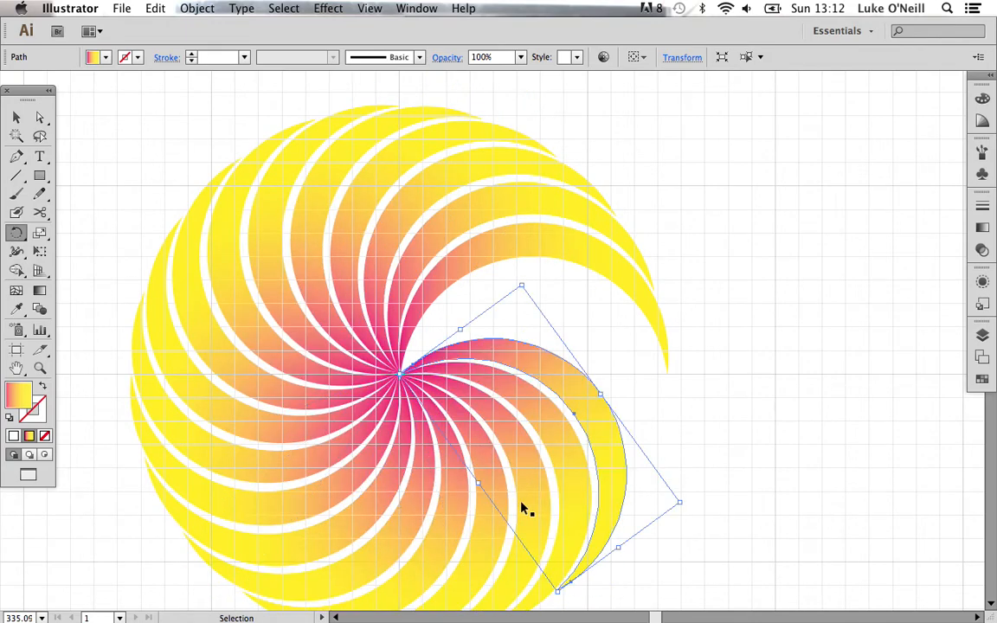
key("super+d")
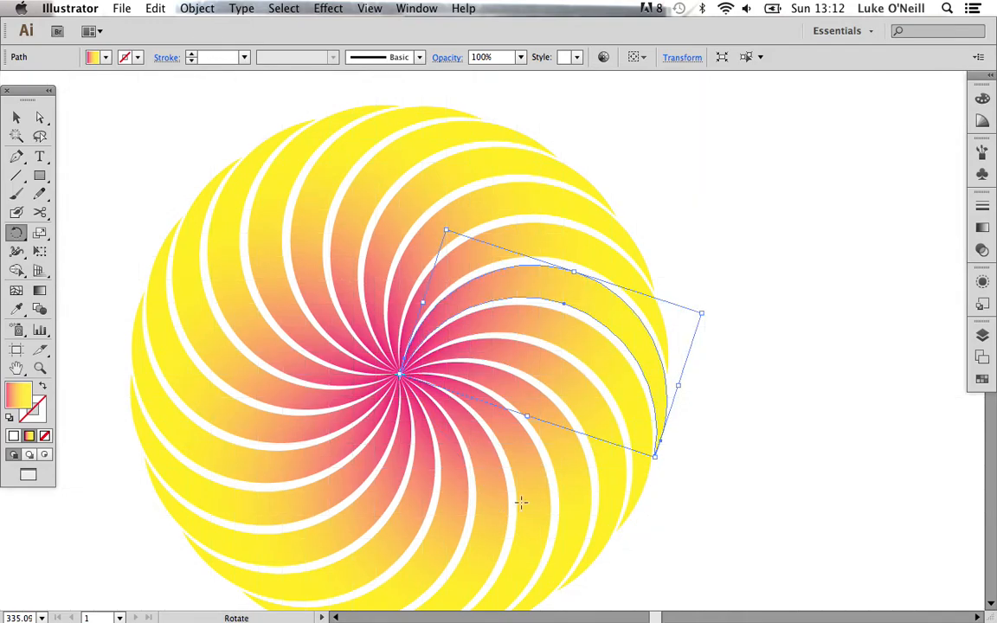
key("super+minus")
key("super+minus")
key("h")
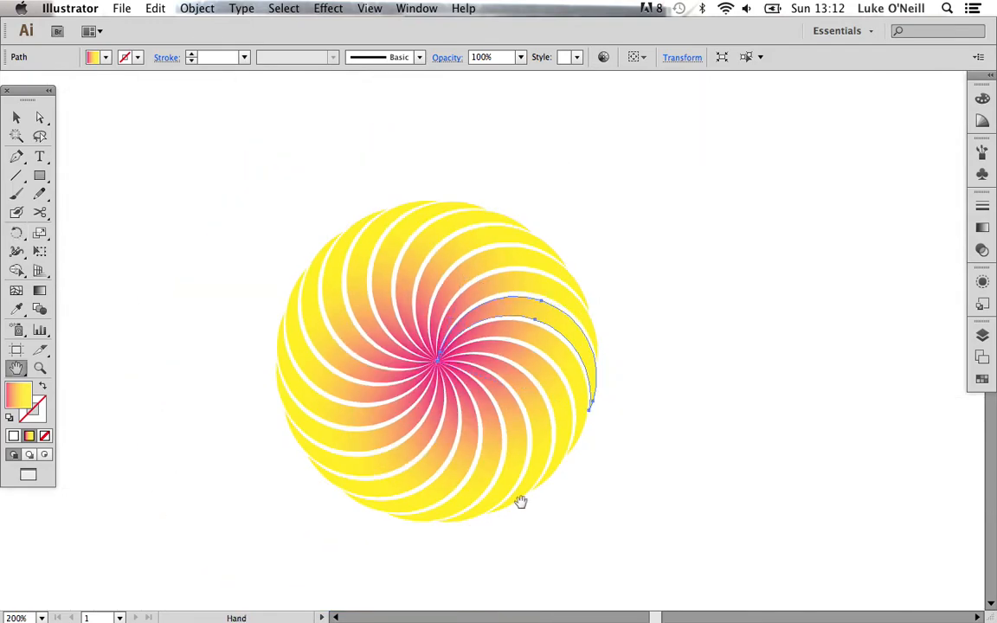
key("super+shift+a")
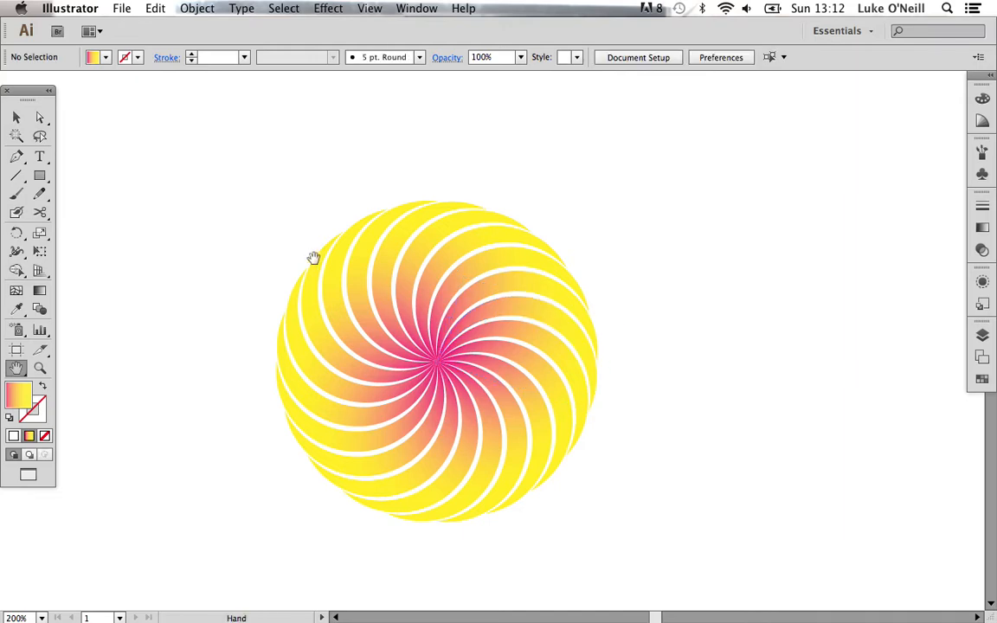
Step: Show the grid and place a copy of the example 03 magenta square to its right, two grid cells apart
left_click_drag(188, 463, 782, 212)
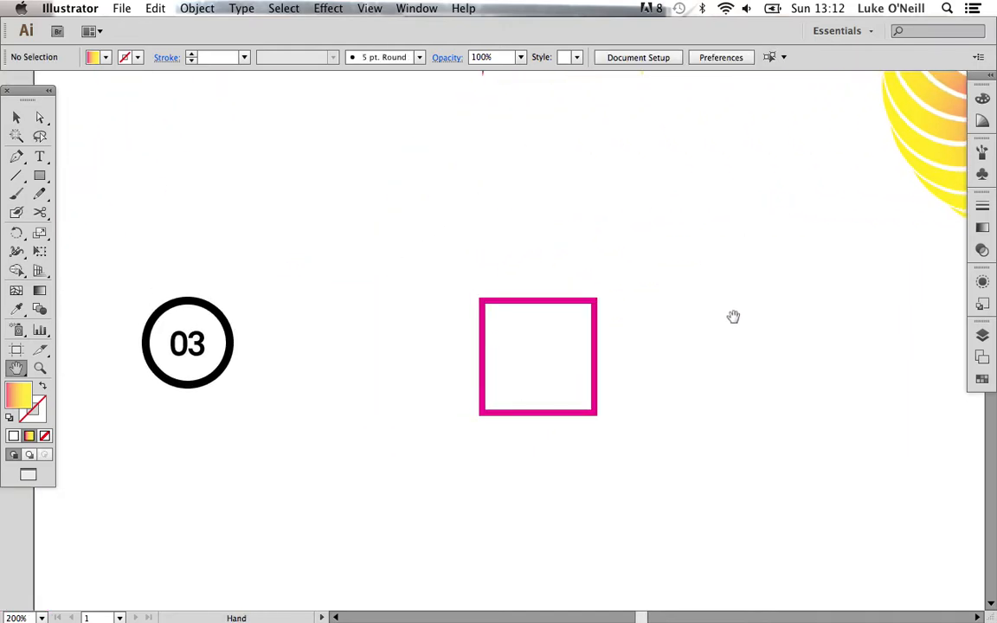
key("super+apostrophe")
left_click_drag(742, 327, 525, 345)
left_click_drag(624, 288, 578, 300)
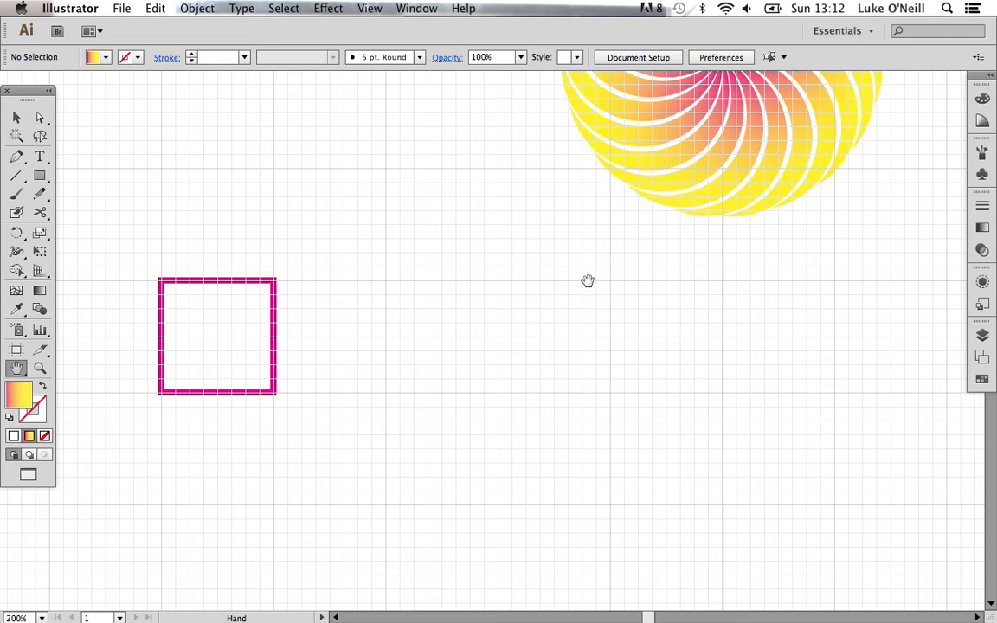
key("super+apostrophe")
key("super+apostrophe")
key("v")
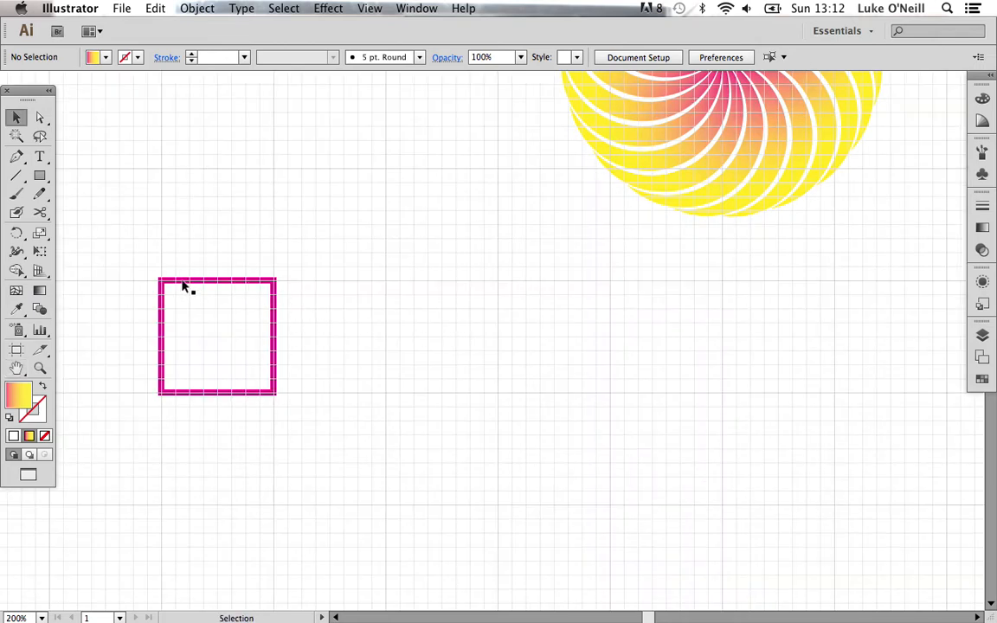
left_click(184, 285)
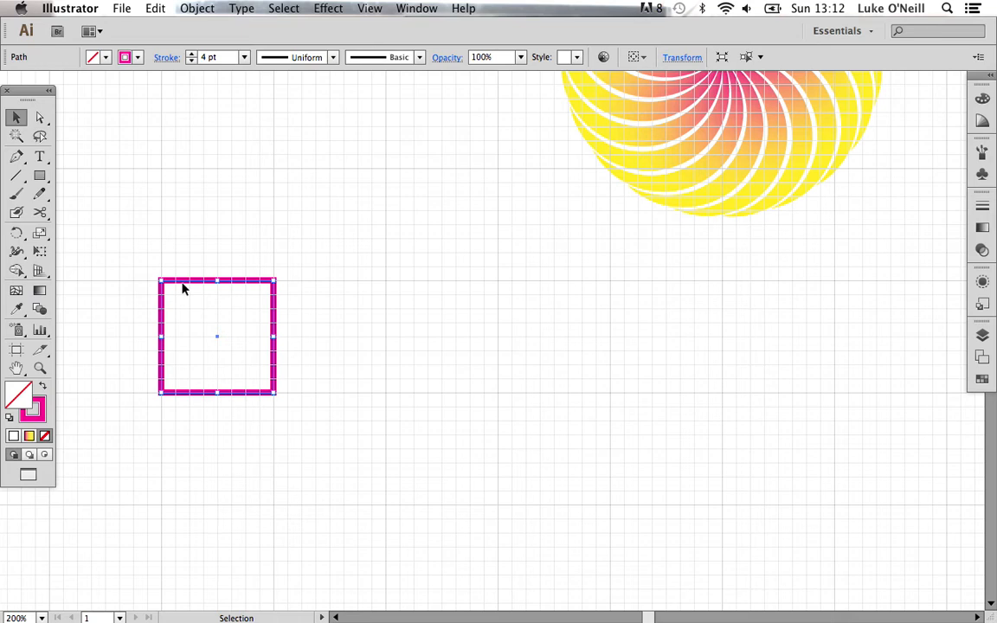
left_click_drag(184, 290, 336, 312)
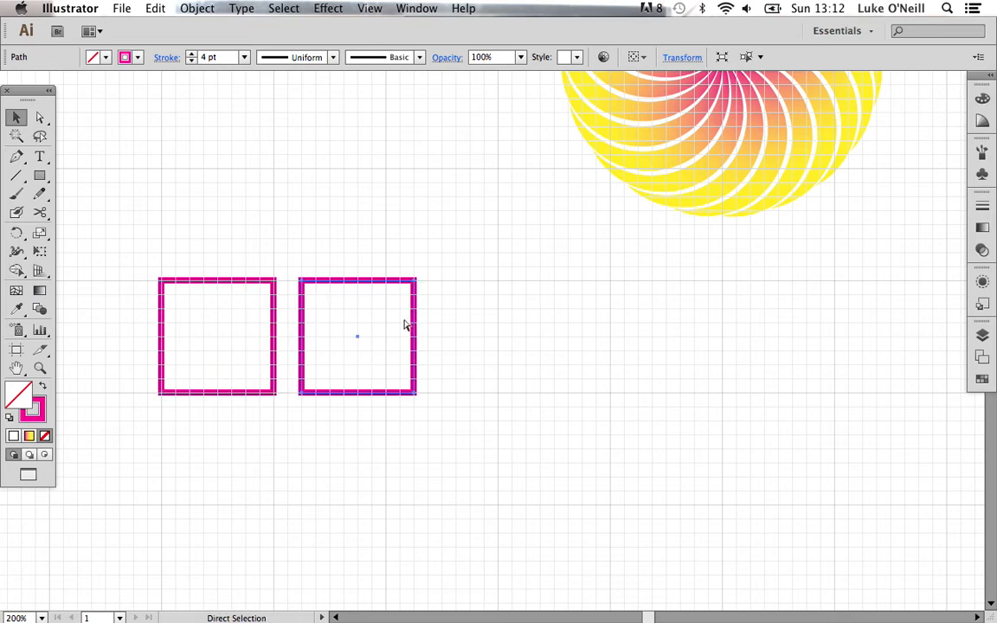
Step: Repeat the last copy to extend the magenta squares to a row of three, and check the Snap to Grid setting
key("super+d")
left_click(367, 8)
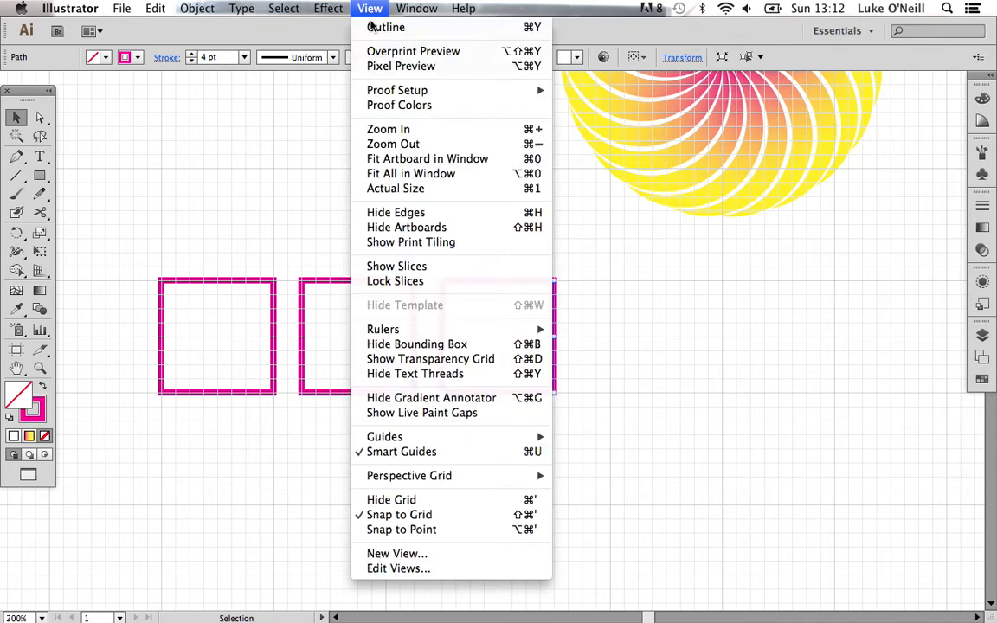
mouse_move(431, 487)
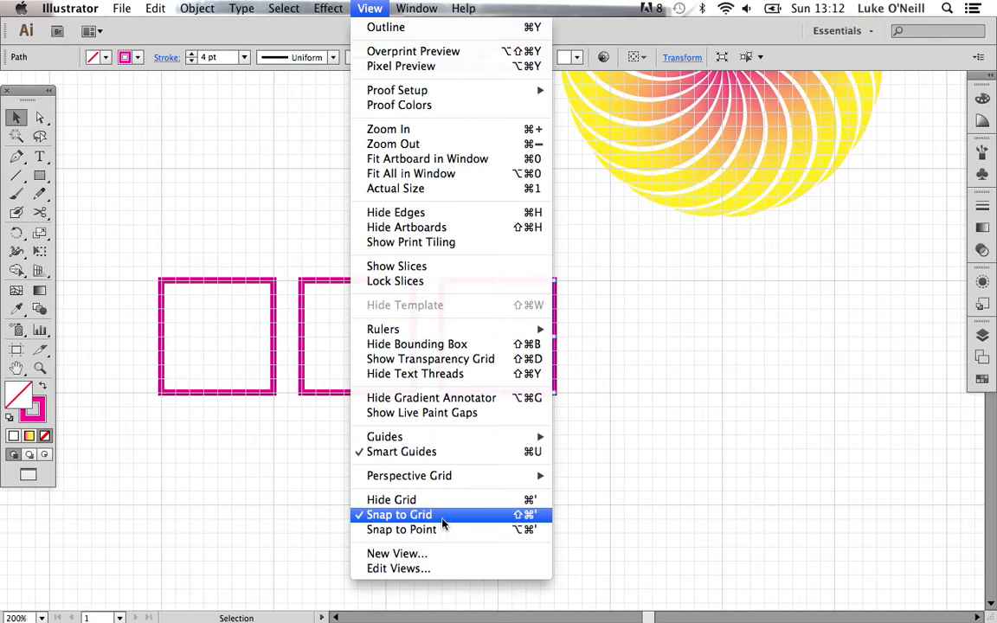
left_click(629, 321)
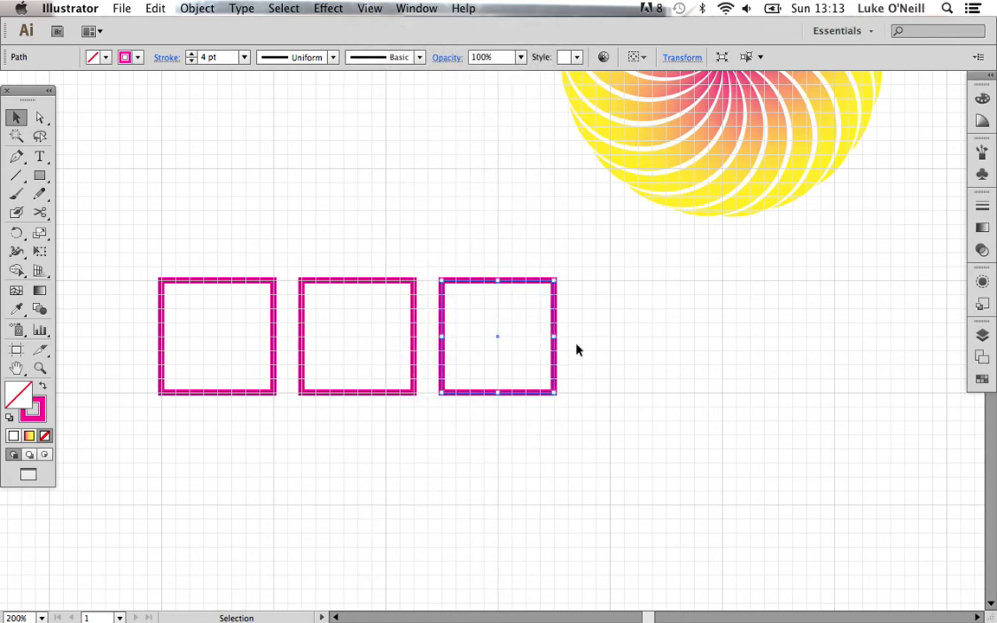
Step: Copy the row of three squares below itself, two grid cells apart, and repeat the copy to form a three-by-three arrangement
left_click_drag(615, 322, 190, 322)
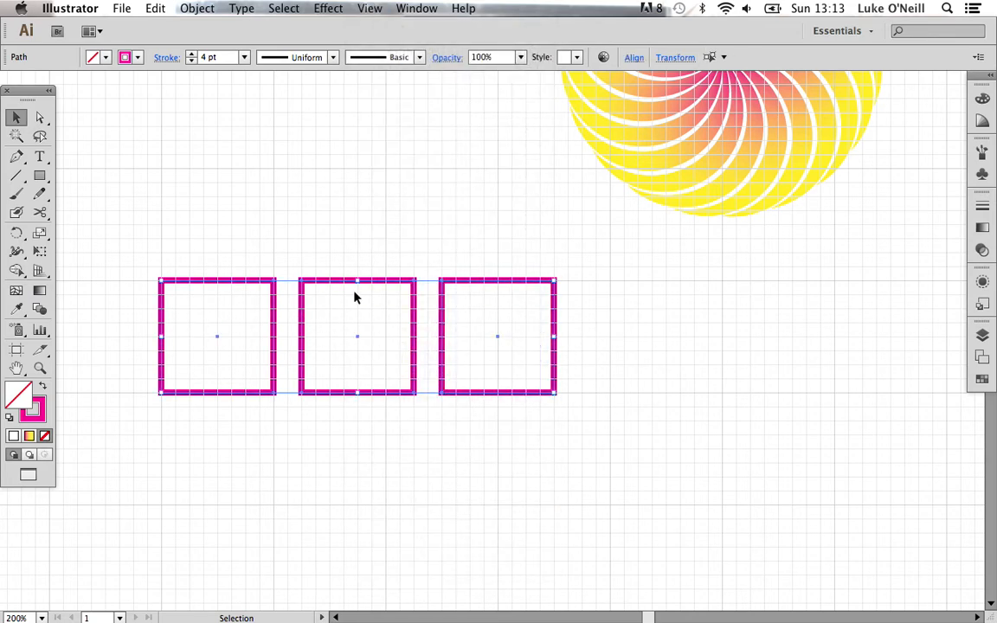
left_click_drag(370, 285, 366, 421)
scroll(674, 297, "down", 5)
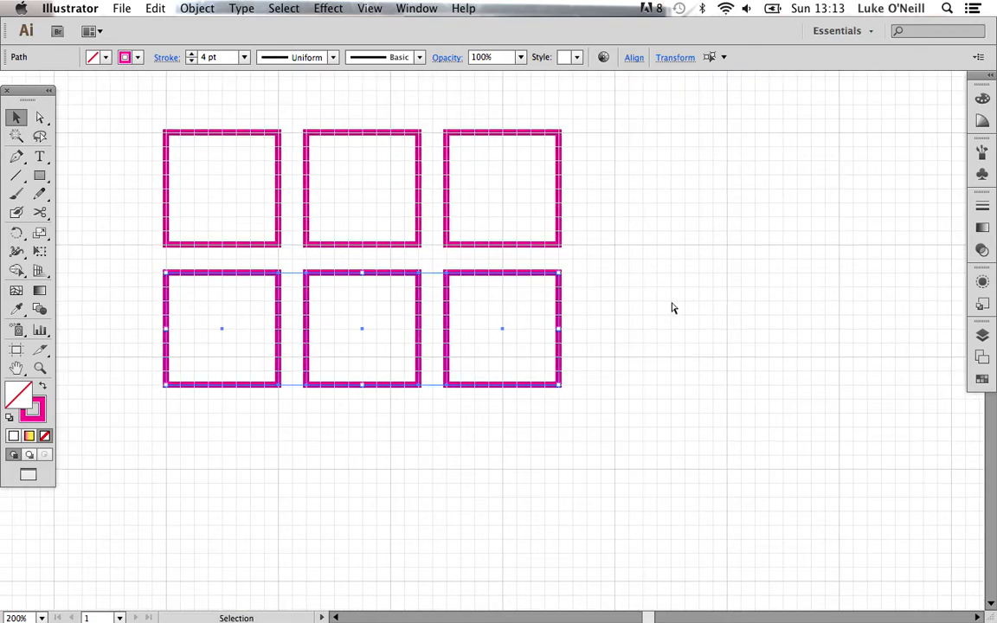
key("super+d")
Step: Convert all nine magenta squares into guides and hide the grid
left_click_drag(635, 329, 660, 339)
left_click_drag(661, 156, 165, 505)
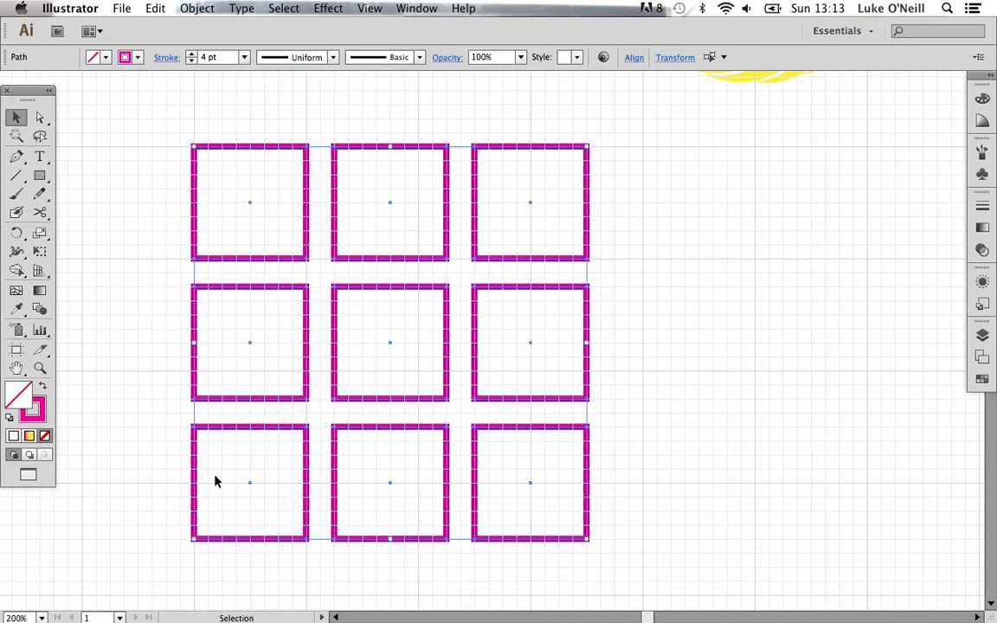
key("a")
key("super+y")
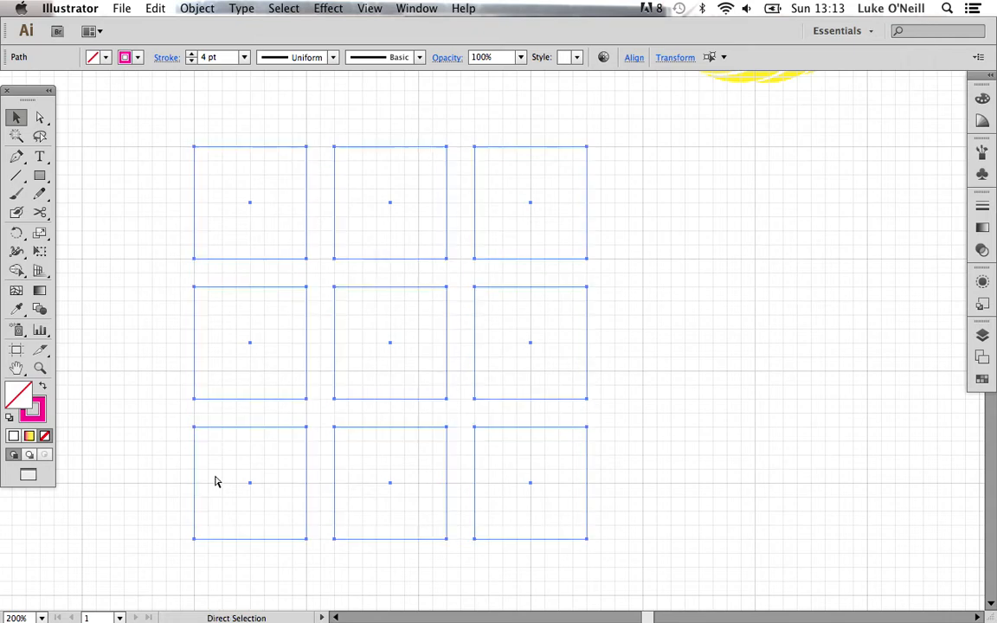
key("super+apostrophe")
key("v")
key("super+5")
key("space")
left_click_drag(690, 263, 687, 261)
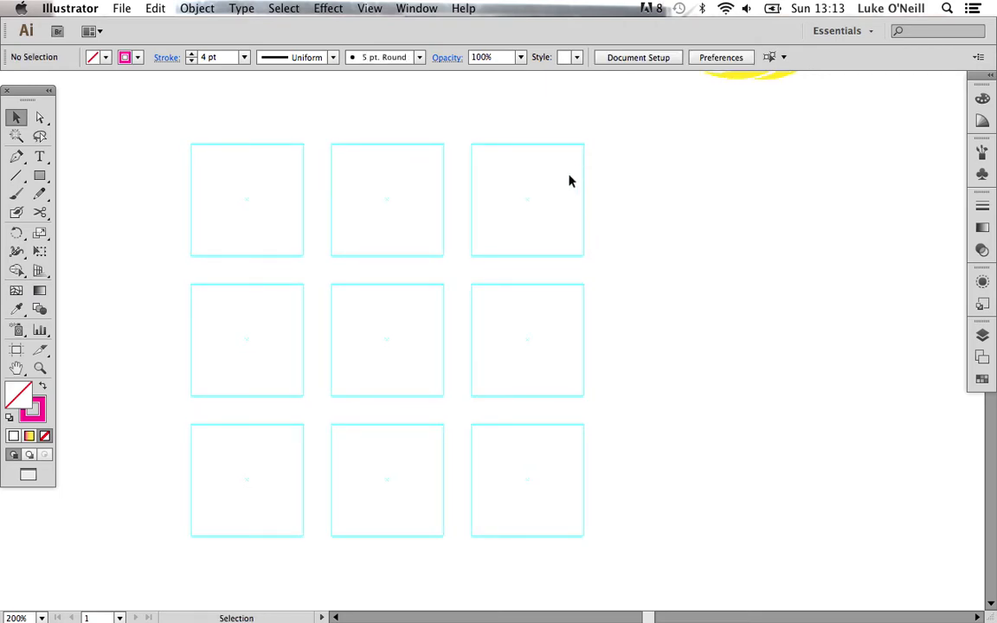
Step: Release the right and middle square guides of the first row back into regular magenta paths
left_click(572, 207)
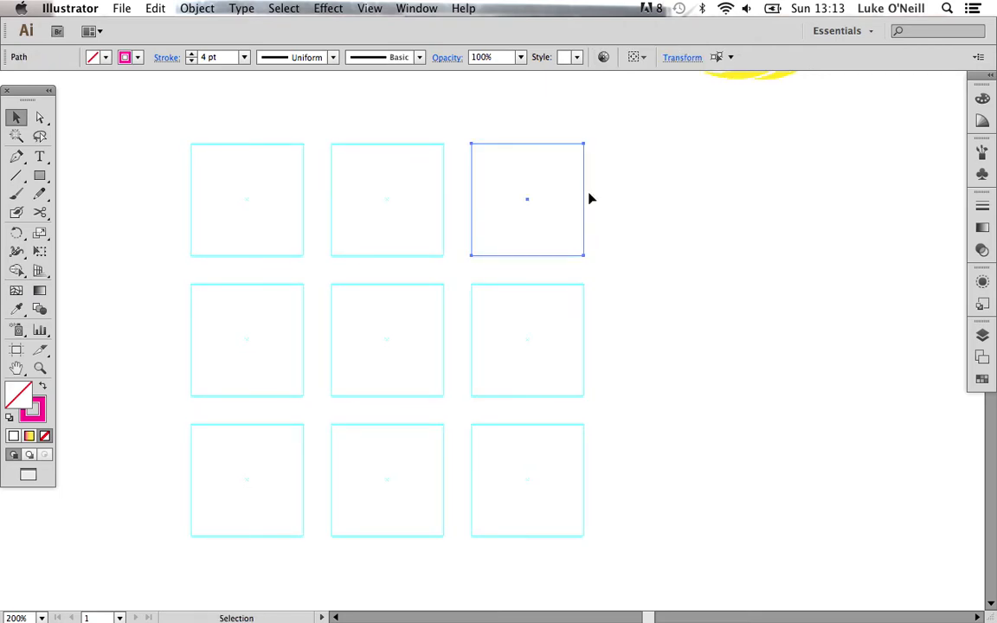
left_click(586, 200)
left_click(583, 204)
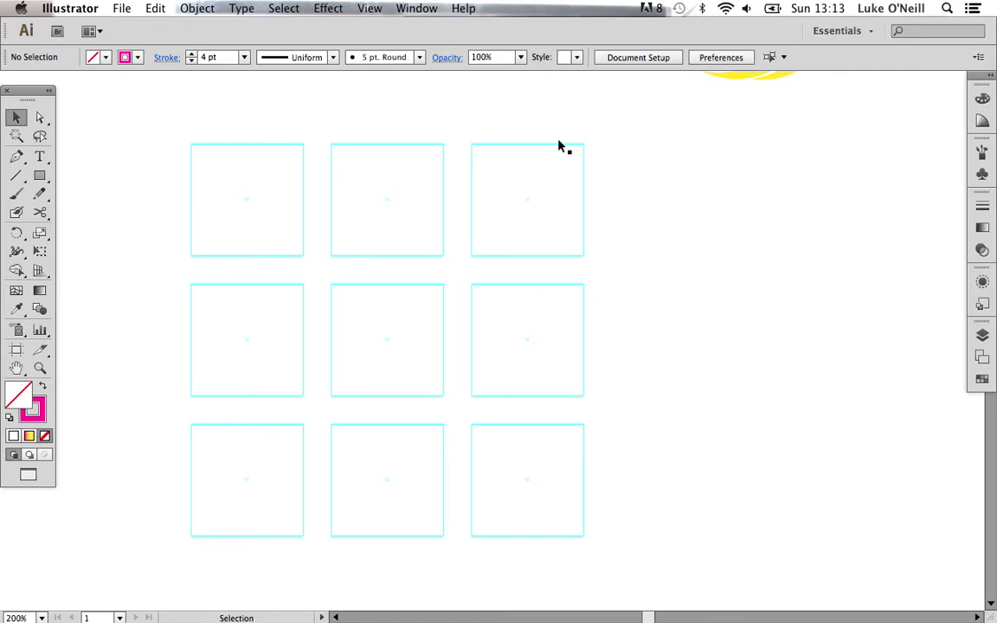
left_click(555, 144)
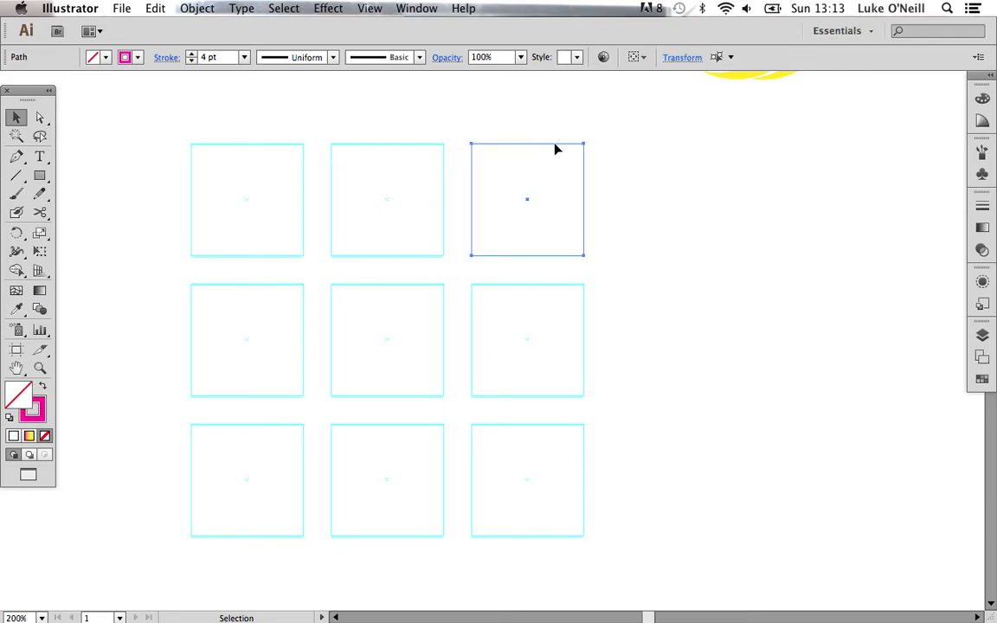
key("super+alt+5")
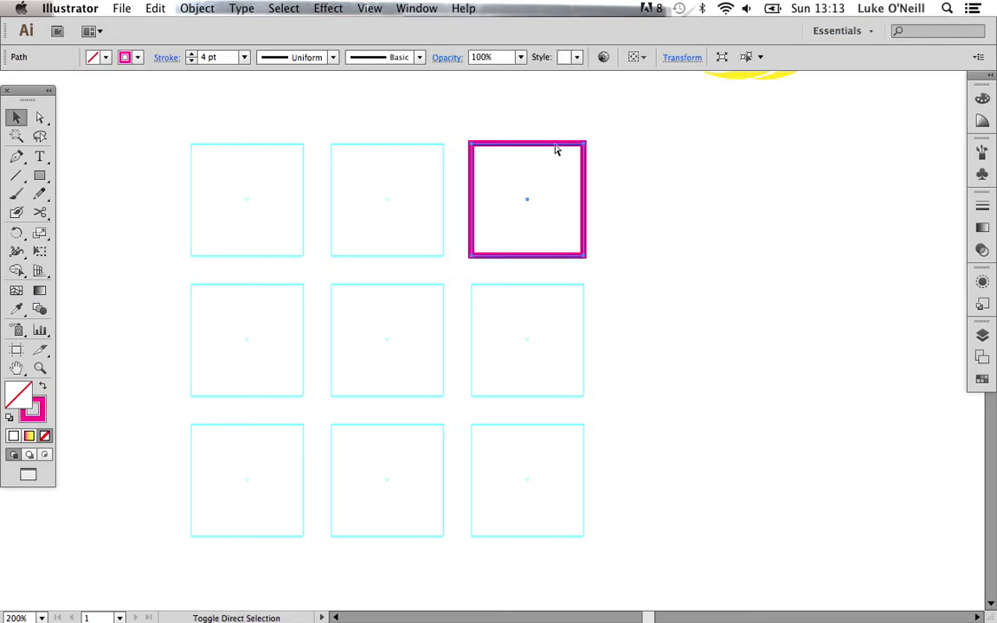
left_click(361, 151)
key("super+alt+5")
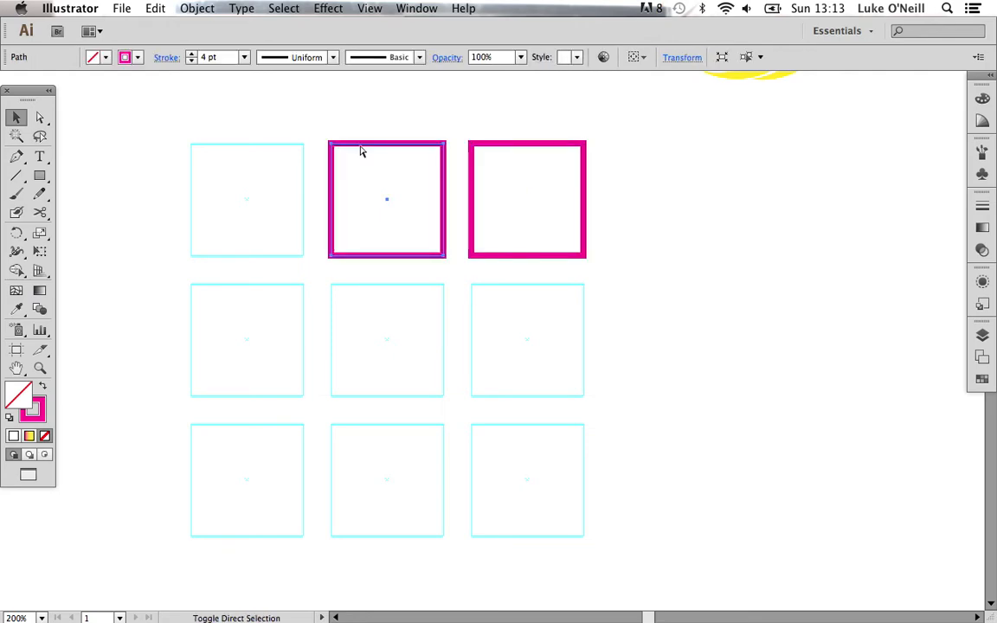
left_click(616, 196)
Step: Draw a large open head-shaped outline beside example 04 with the Pencil tool, leaving a gap at its left side
left_click_drag(619, 306, 625, 305)
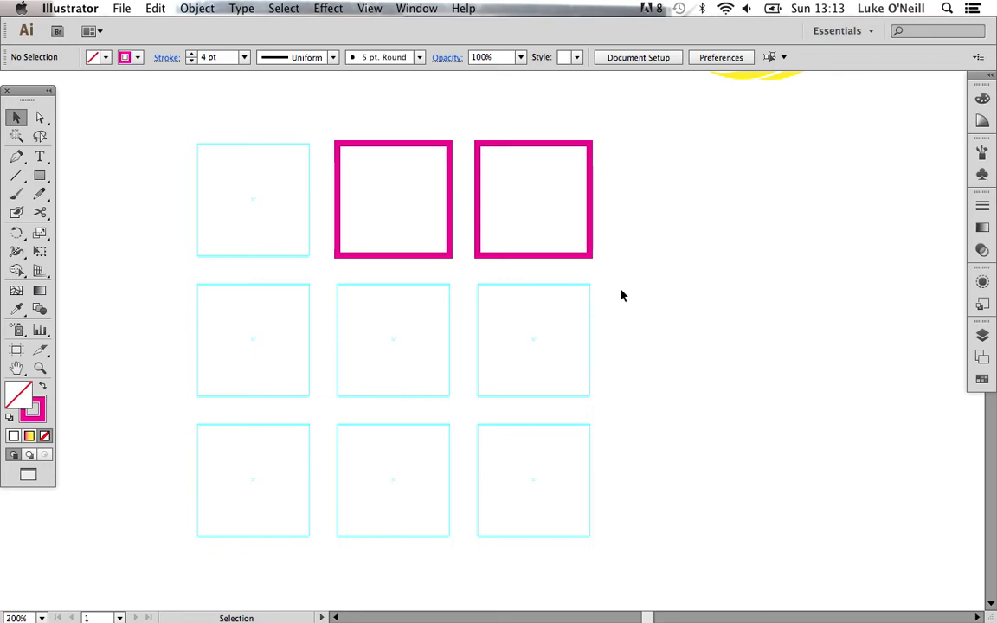
key("super+minus")
key("super+minus")
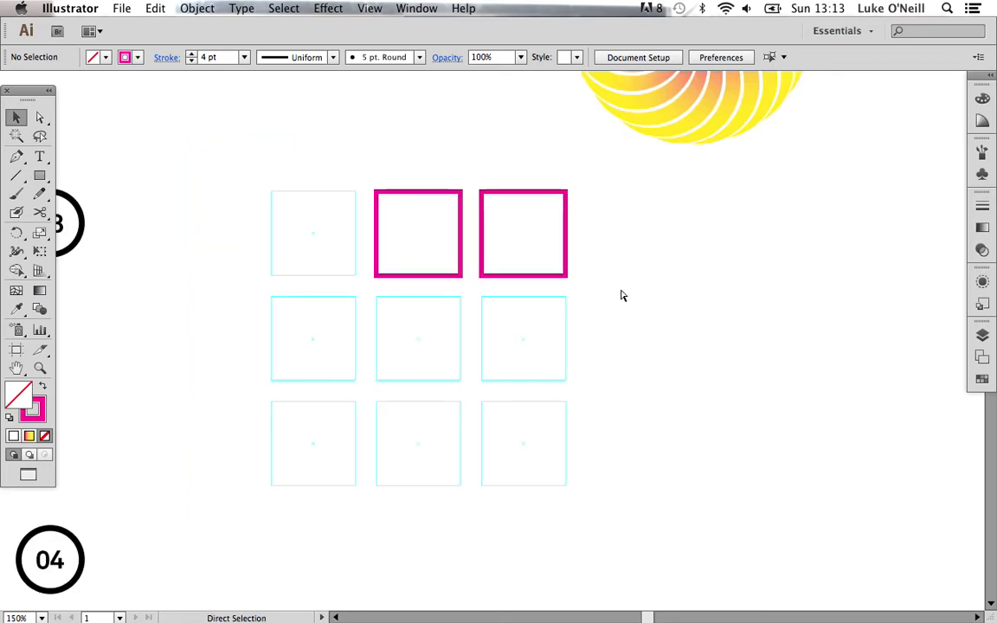
left_click_drag(510, 473, 520, 245)
key("z")
left_click_drag(663, 214, 249, 479)
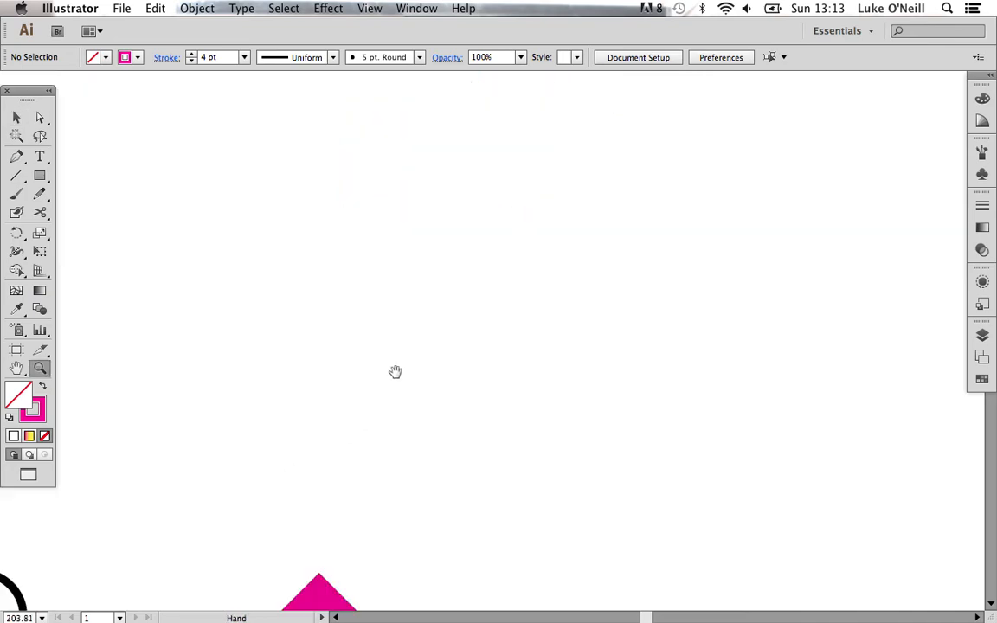
left_click_drag(394, 374, 579, 400)
key("n")
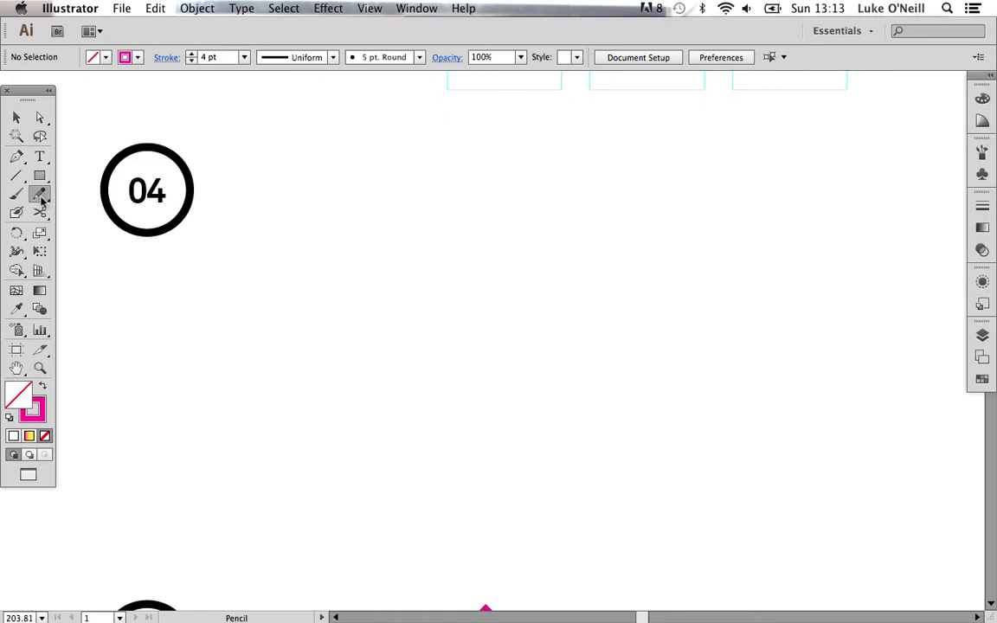
mouse_move(343, 317)
left_mouse_down()
mouse_move(524, 163)
mouse_move(614, 392)
mouse_move(594, 511)
mouse_move(448, 449)
mouse_move(350, 424)
mouse_move(313, 384)
left_mouse_up()
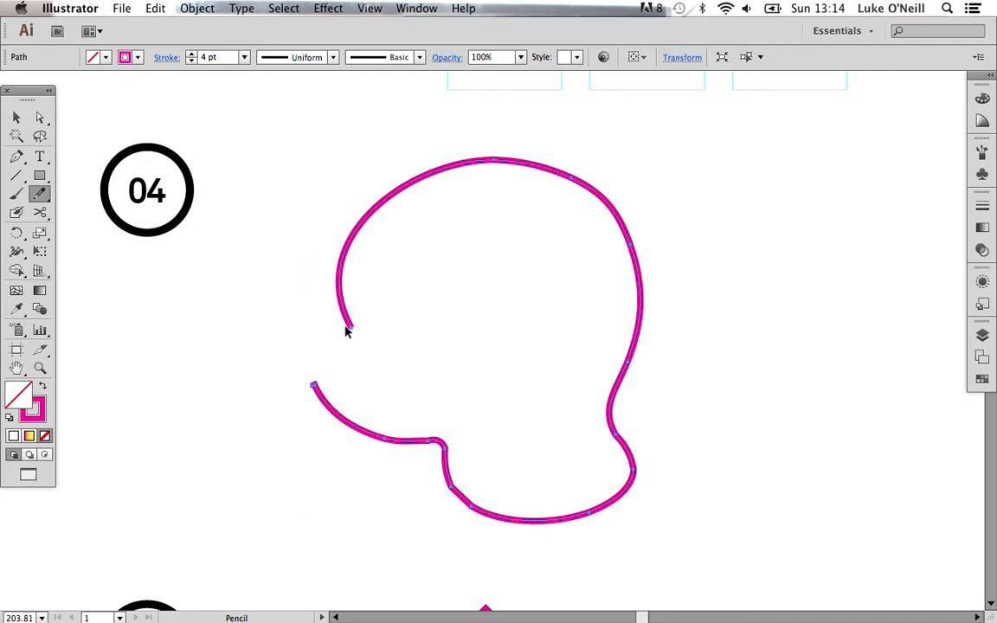
left_click(375, 342, "super")
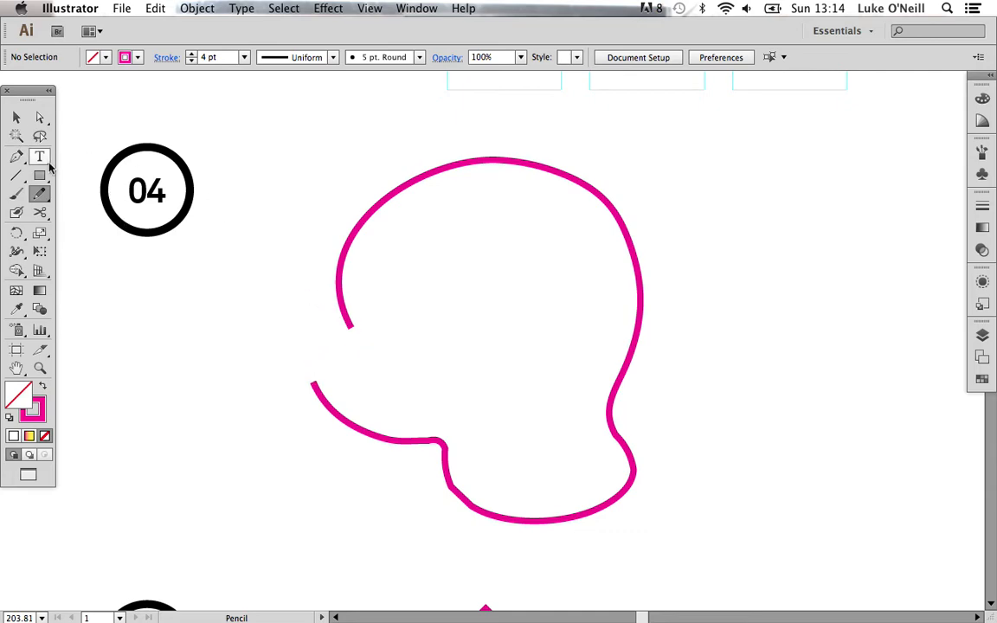
key("ctrl+super+Escape")
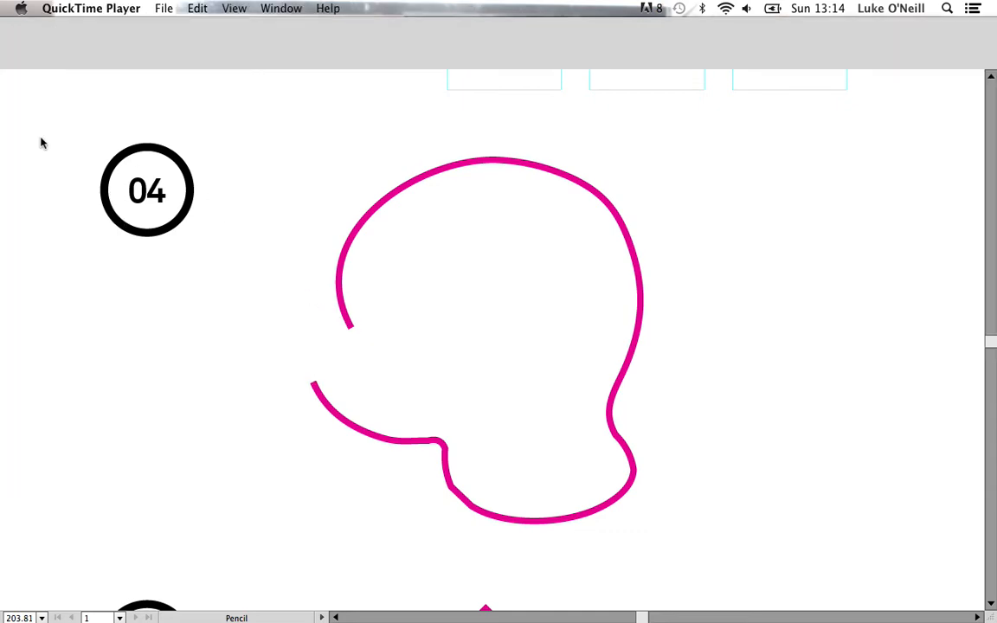
left_click(88, 201)
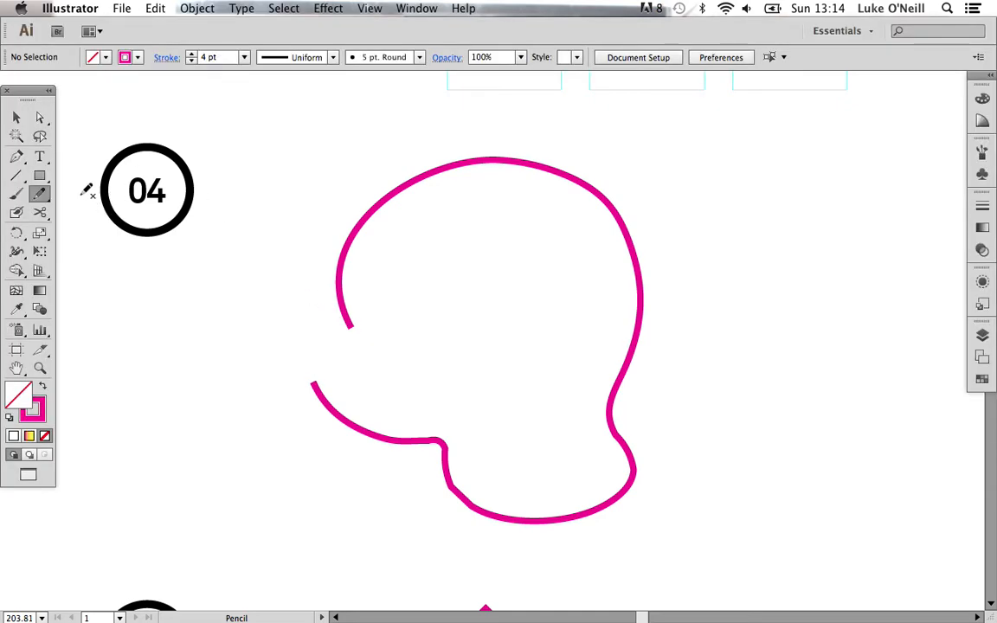
key("ctrl+super+Escape")
left_click(52, 160)
key("super+Tab")
left_click(43, 147)
Step: Lasso the two open ends of the head-shaped outline and join them to close the path
left_click(40, 136)
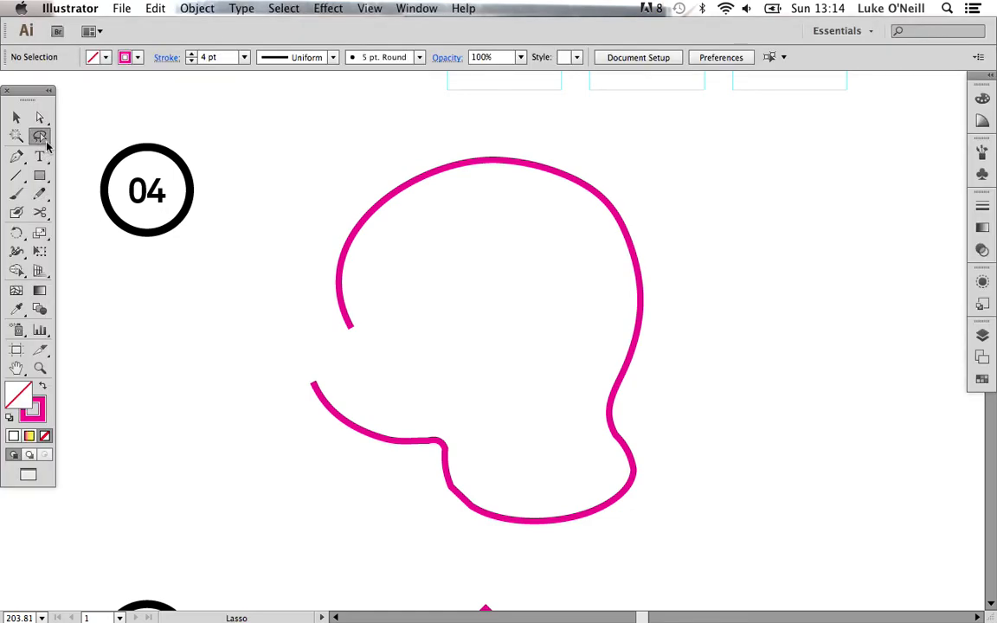
mouse_move(394, 283)
left_mouse_down()
mouse_move(338, 293)
mouse_move(258, 400)
mouse_move(366, 417)
mouse_move(382, 296)
left_mouse_up()
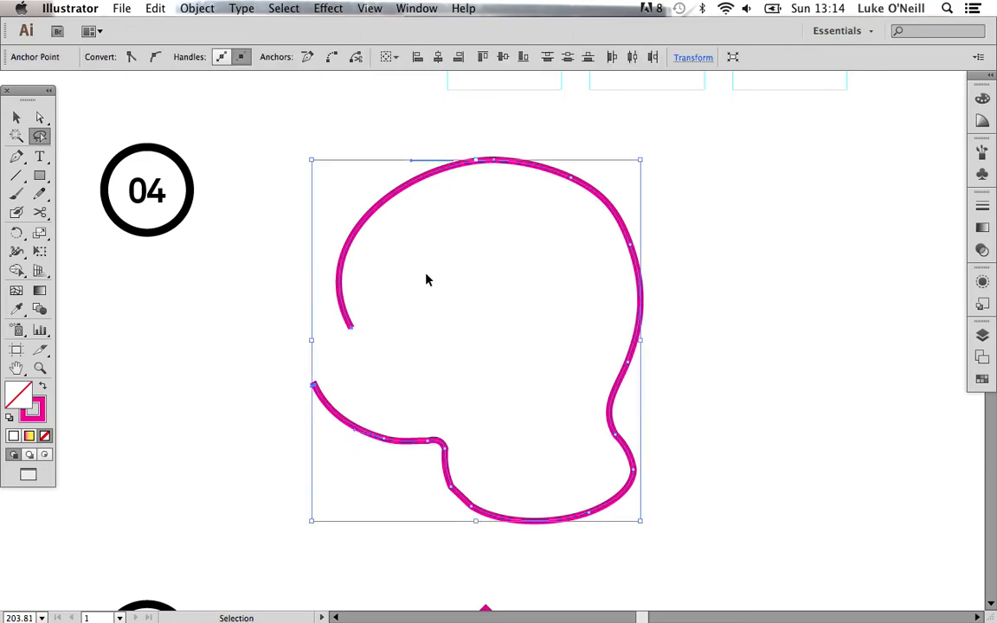
key("super+j")
left_click(406, 317, "super")
left_click_drag(597, 264, 548, 272)
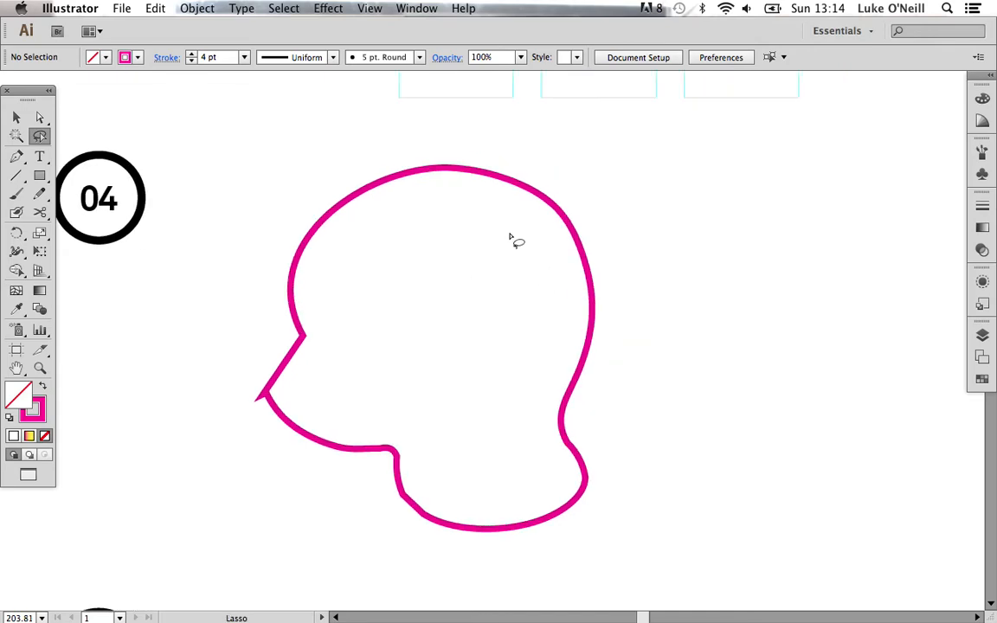
Step: Remove the joined head-shaped outline from example 04
key("super+minus")
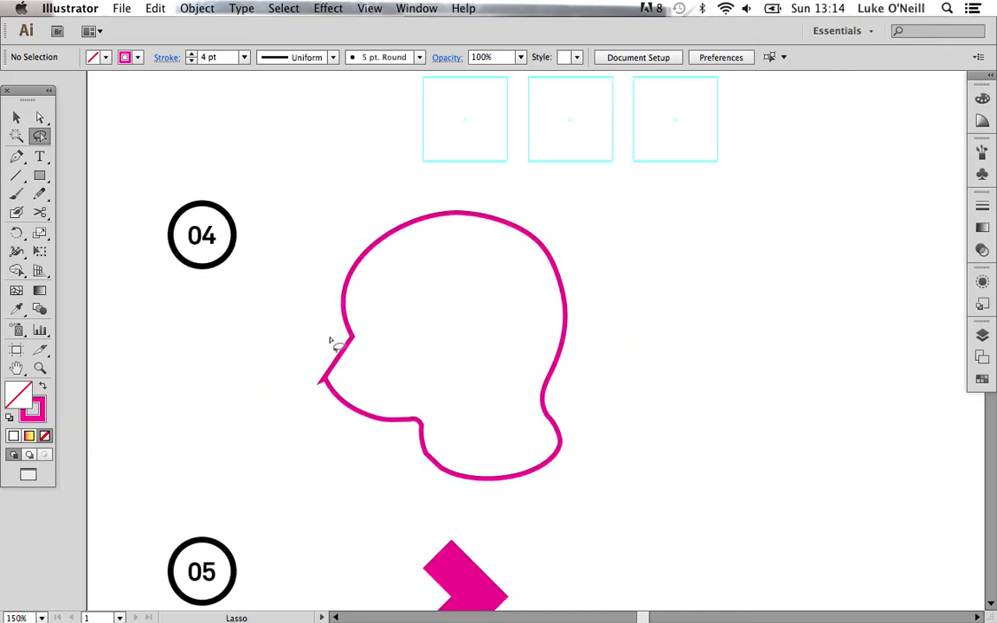
key("super+z")
key("Delete")
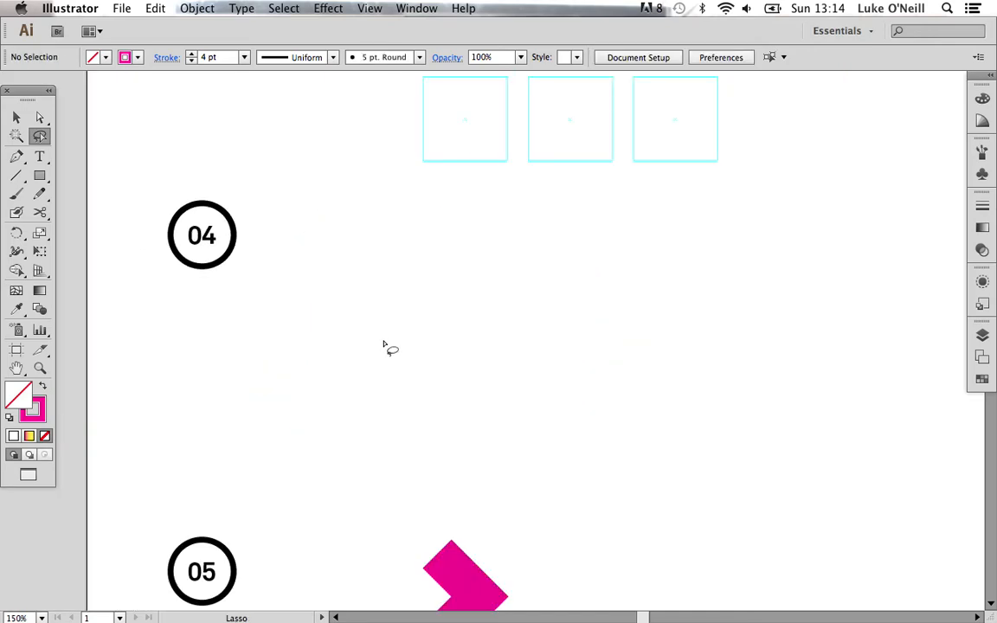
Step: Draw freehand shapes beside example 04 with the Pencil tool, starting with a closed, wide irregular blob
key("n")
mouse_move(417, 325)
left_mouse_down()
mouse_move(468, 253)
mouse_move(682, 402)
mouse_move(565, 438)
mouse_move(516, 406)
mouse_move(477, 409)
mouse_move(432, 392)
mouse_move(432, 330)
left_mouse_up()
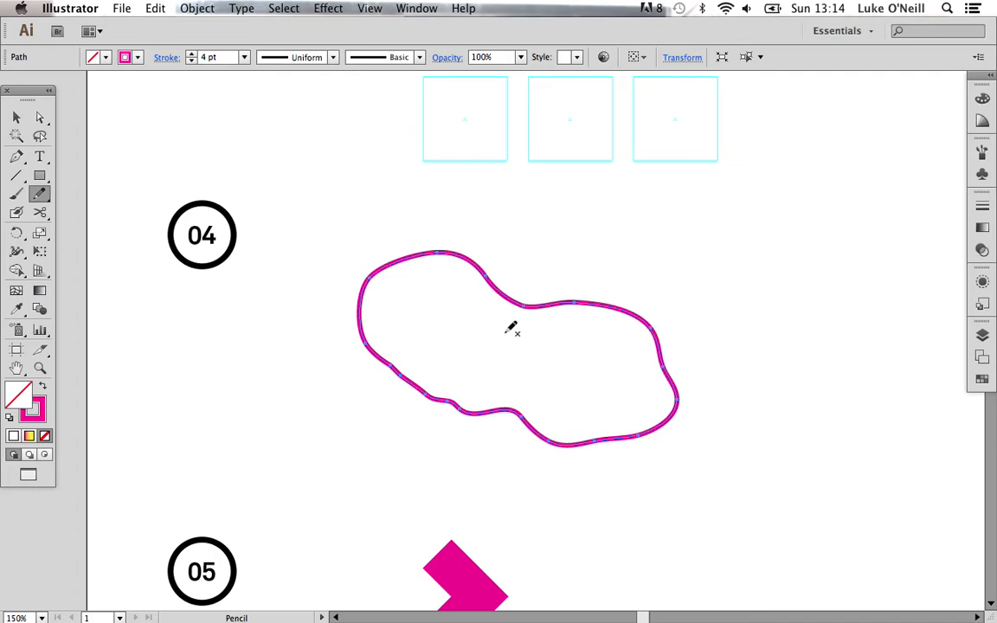
left_click_drag(601, 296, 472, 305)
mouse_move(455, 236)
left_mouse_down()
mouse_move(606, 416)
mouse_move(510, 379)
mouse_move(505, 324)
mouse_move(516, 312)
left_mouse_up()
mouse_move(718, 280)
left_mouse_down()
mouse_move(818, 356)
mouse_move(734, 323)
mouse_move(719, 279)
left_mouse_up()
left_click_drag(458, 401, 447, 491)
Step: Select and delete the freehand pencil shapes beside example 04
key("v")
left_click(635, 230)
left_click_drag(516, 327, 555, 297)
left_click_drag(634, 454, 303, 312)
key("Delete")
left_click_drag(712, 167, 790, 290)
key("Delete")
Step: With the panels hidden and the grid shown, place a copy of example 05's top magenta arrow in its row, directly above the far yellow arrow
left_click_drag(413, 459, 625, 148)
key("Tab")
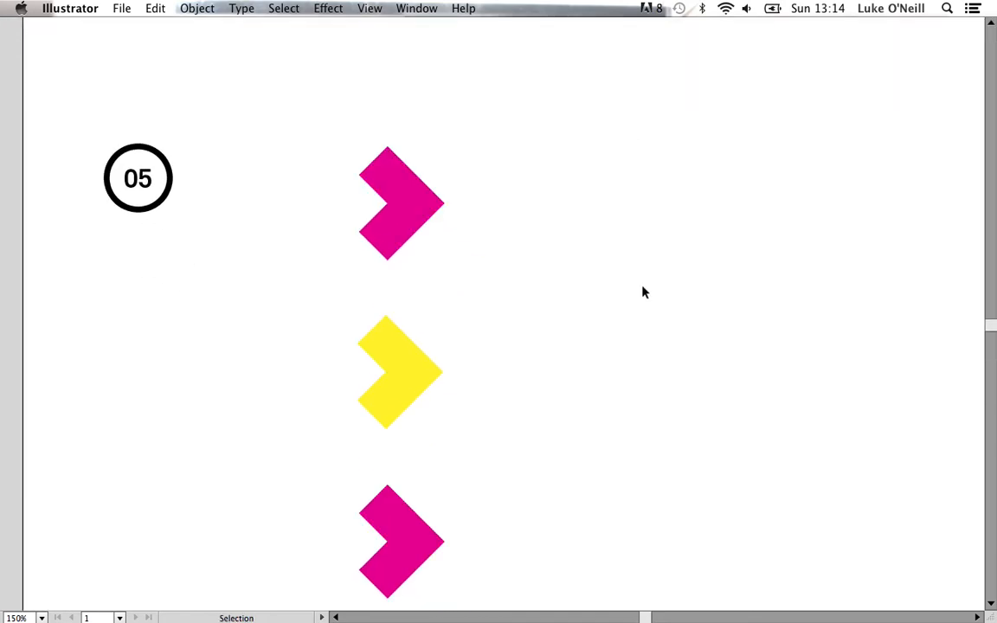
left_click_drag(723, 307, 584, 348)
key("super+minus")
key("super+apostrophe")
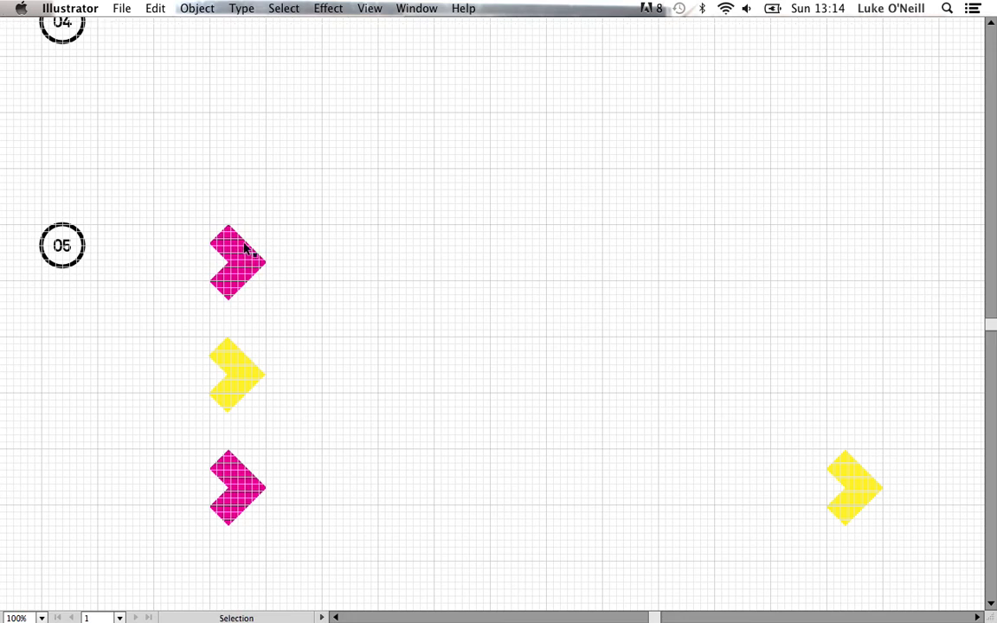
left_click(250, 278)
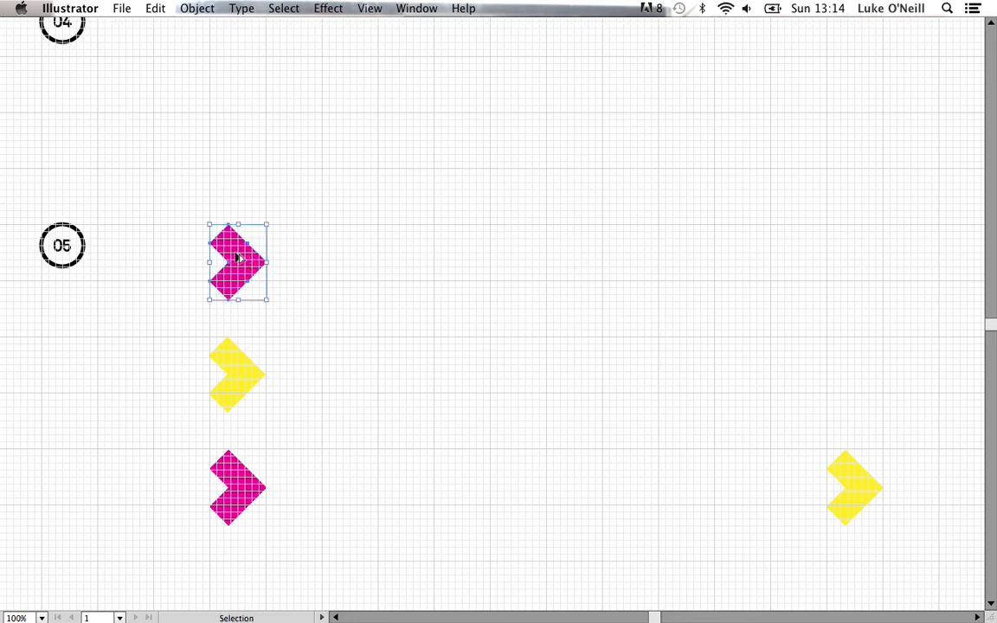
left_click_drag(236, 255, 857, 269)
Step: Blend the two magenta arrows in the top row to fill the space between them with evenly spaced arrows
key("super+a")
left_click_drag(273, 279, 271, 285)
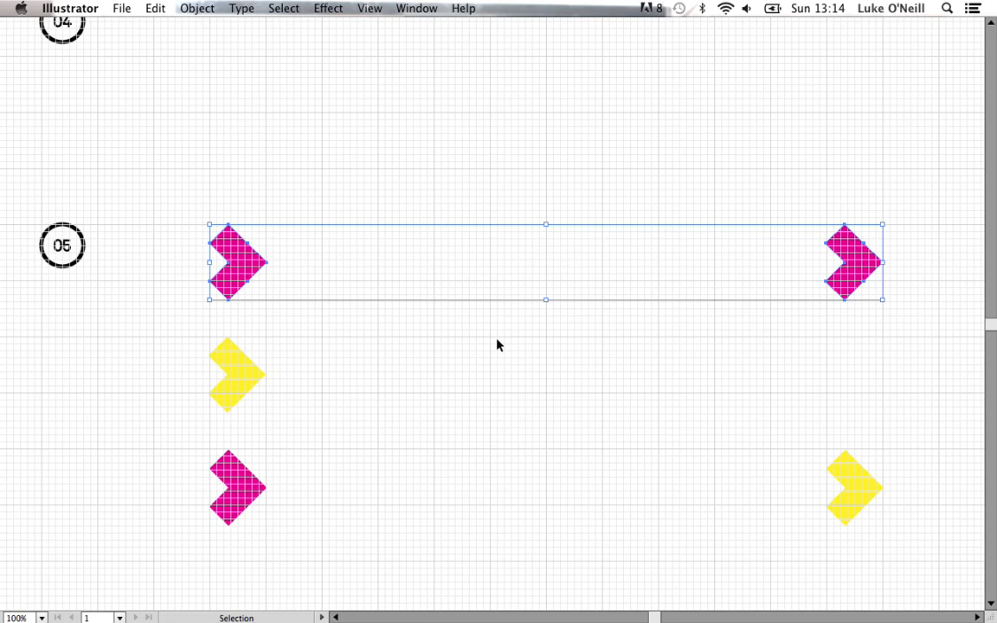
key("a")
key("super+alt+b")
key("v")
key("space")
left_click_drag(672, 341, 605, 339)
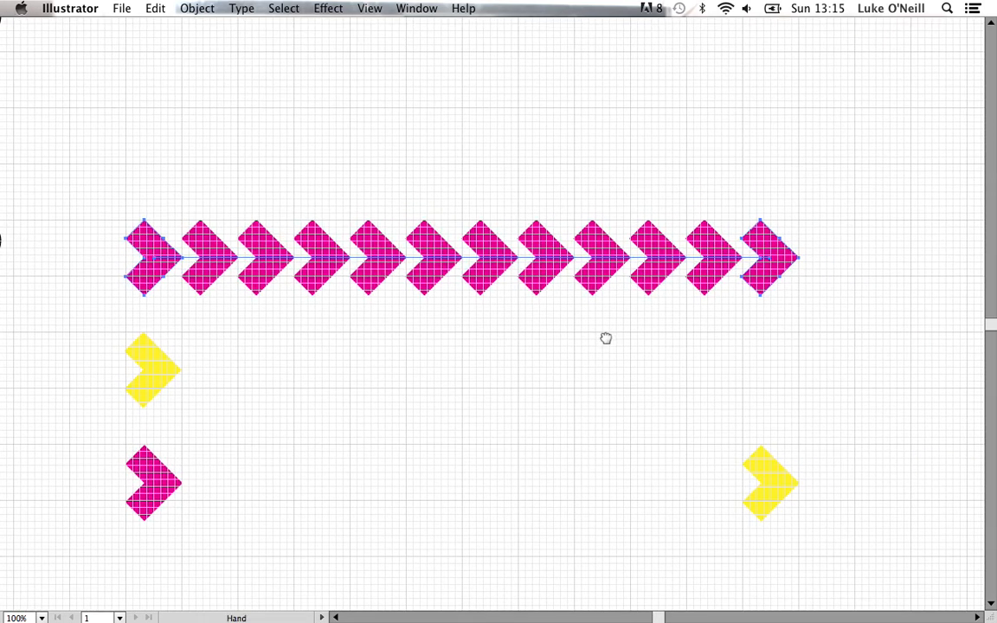
left_click(537, 340)
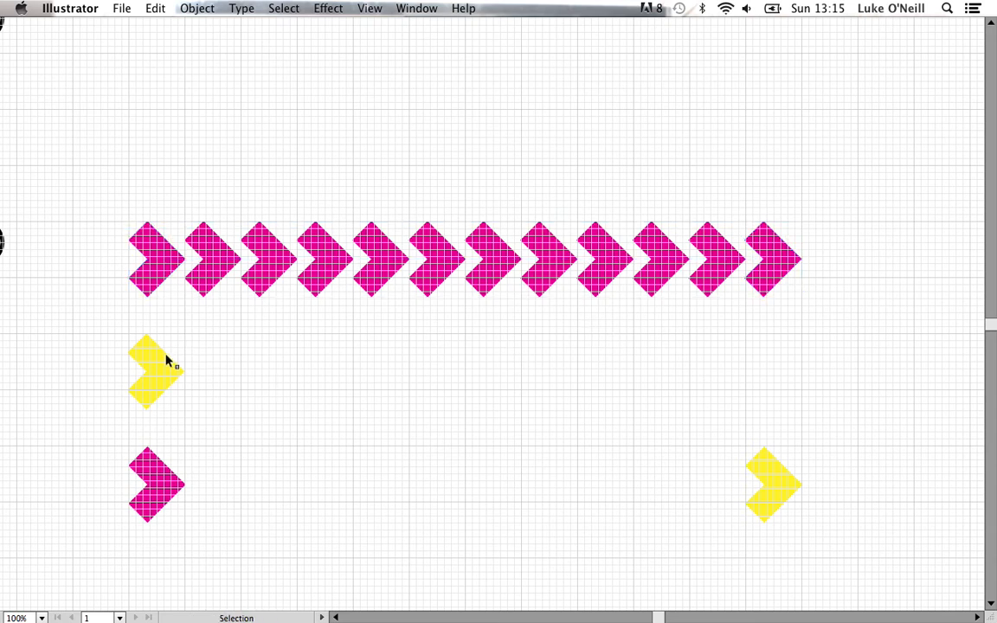
Step: Place a copy of the middle-row yellow arrow at the far end of its row, and select both with the grid hidden
left_click(165, 378)
left_click_drag(164, 378, 773, 363)
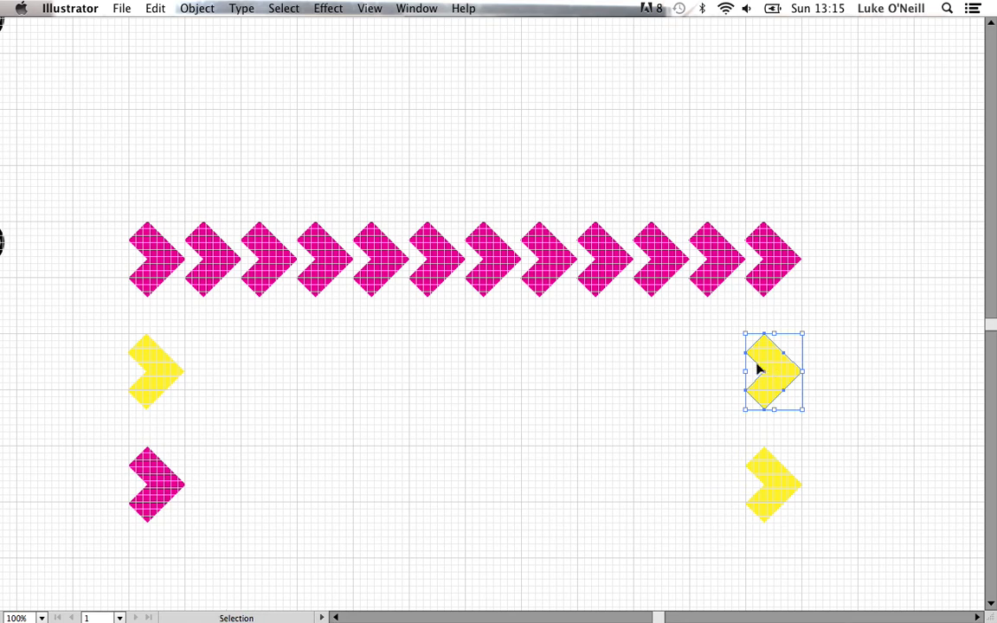
key("super+apostrophe")
left_click_drag(849, 326, 152, 378)
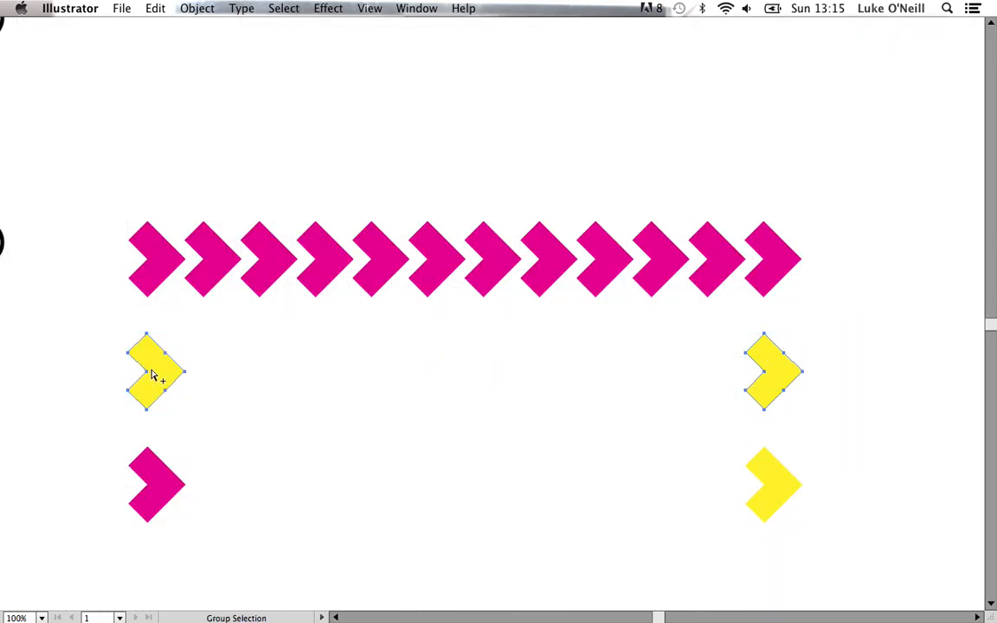
Step: Blend the two yellow arrows in the middle row and set the blend spacing to 20 specified steps
key("super+alt+b")
left_click(199, 10)
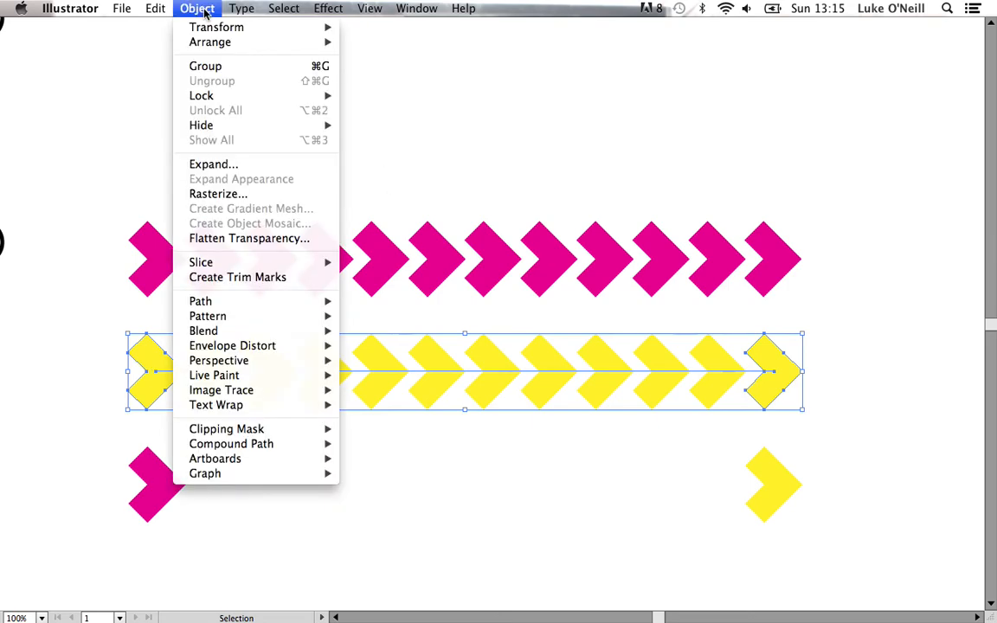
mouse_move(247, 334)
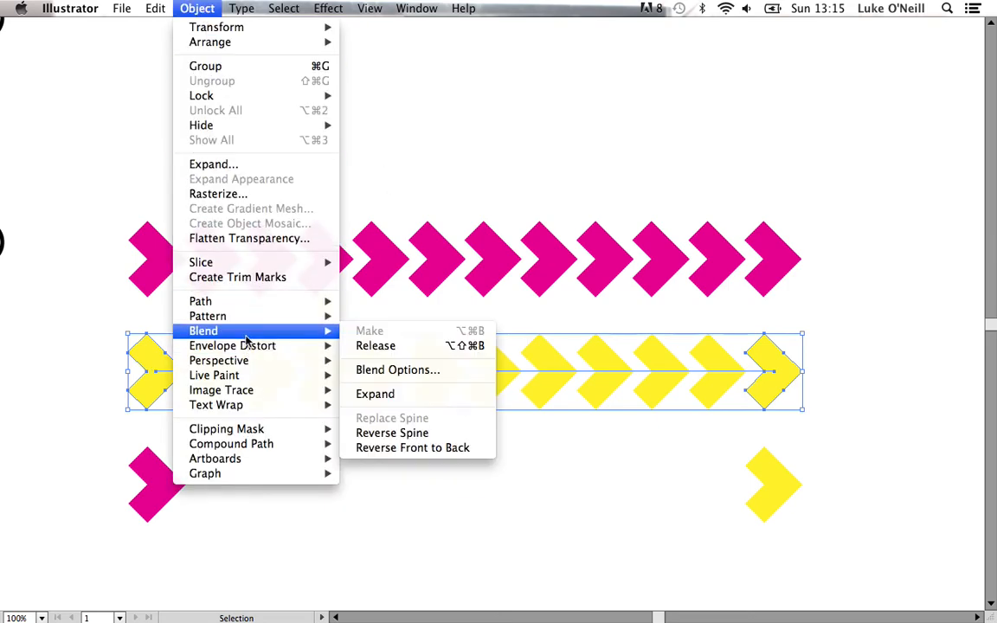
left_click(461, 378)
left_click(177, 6)
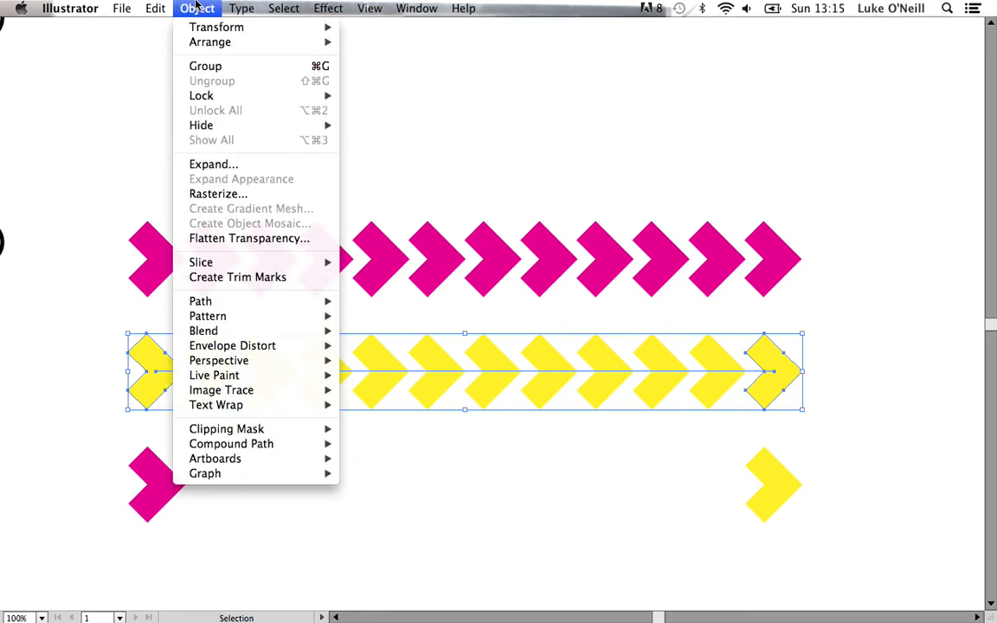
mouse_move(260, 339)
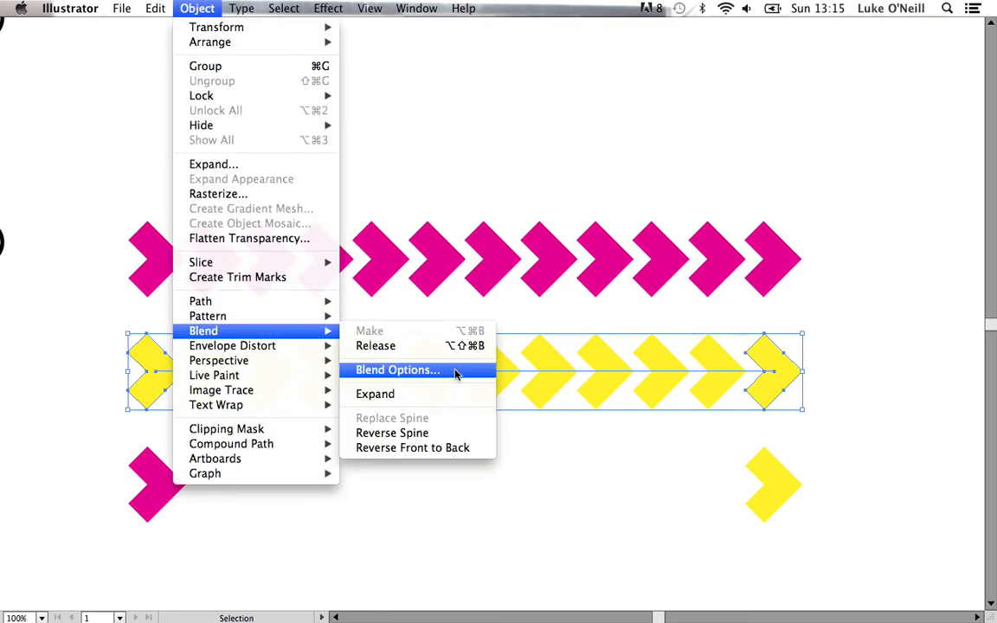
left_click(423, 373)
left_click(636, 149)
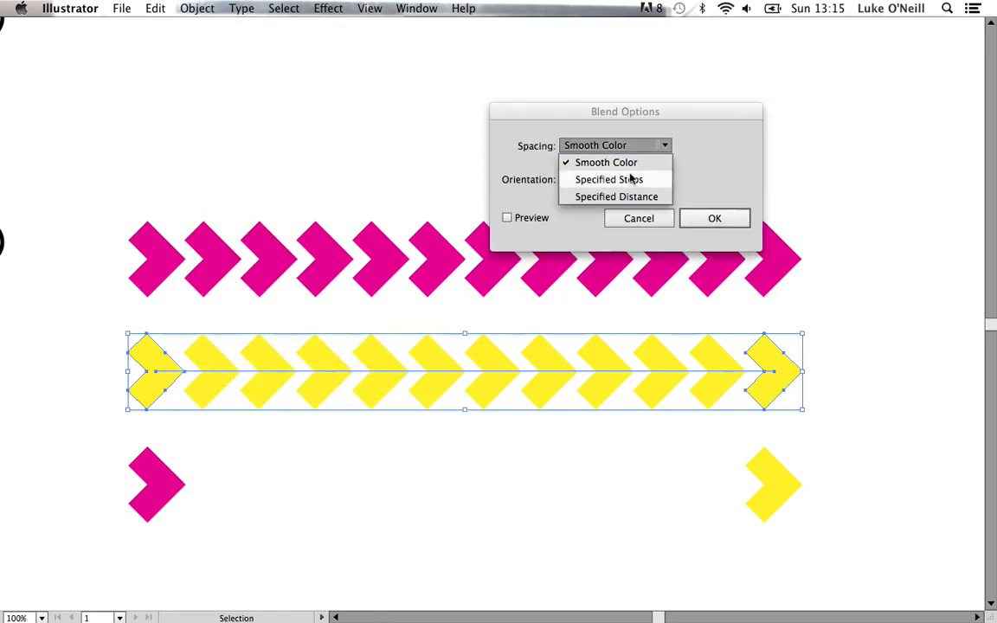
left_click(630, 179)
type("20")
left_click(508, 218)
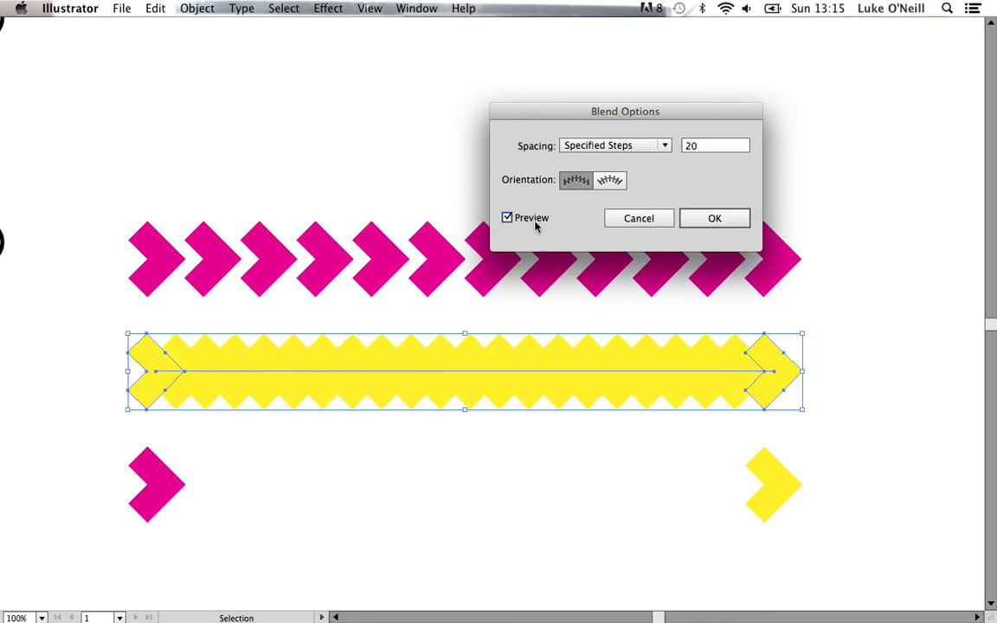
left_click(715, 218)
left_click(701, 319)
Step: Blend the magenta arrow and the yellow arrow in the bottom row into one colour transition
left_click_drag(693, 363, 699, 324)
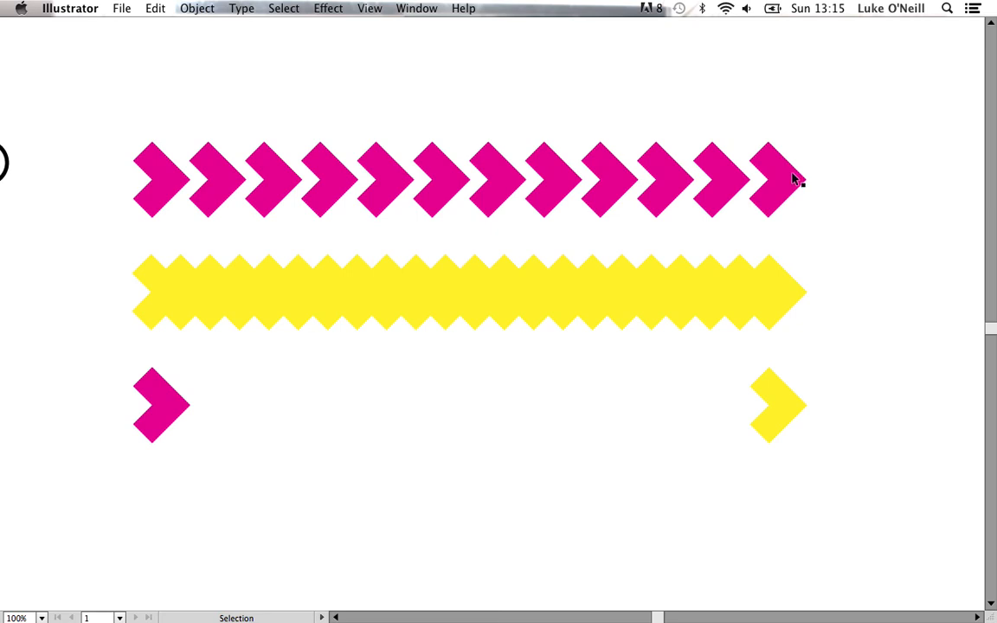
left_click_drag(792, 405, 832, 372)
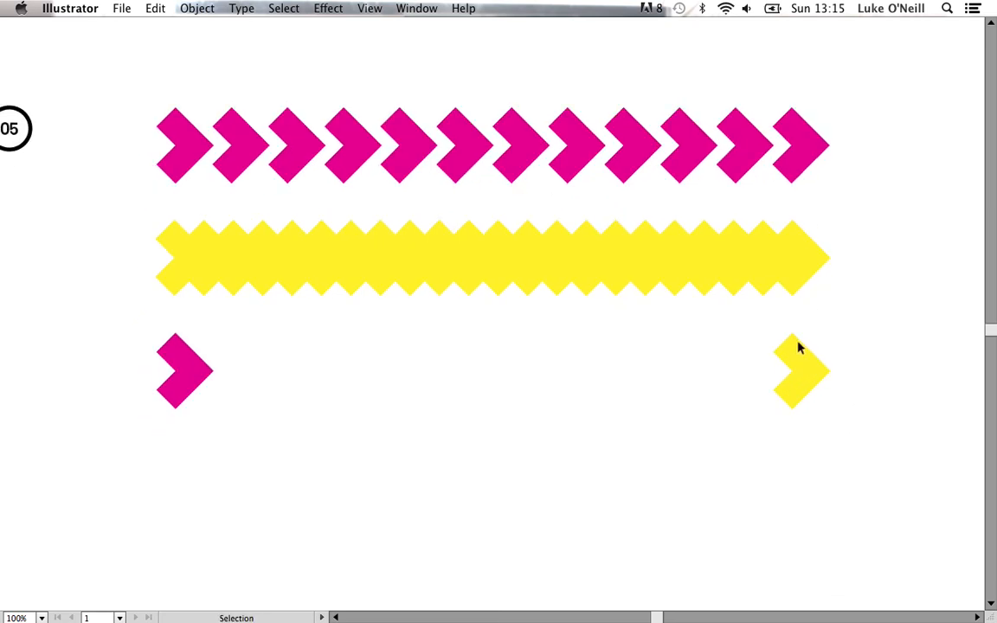
left_click_drag(856, 339, 159, 394)
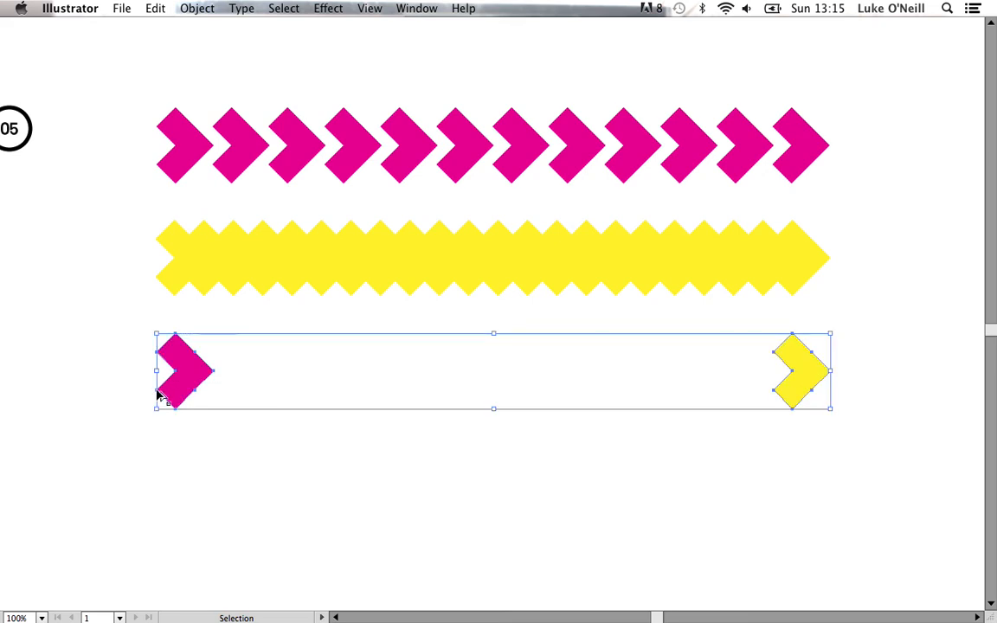
key("alt+super+b")
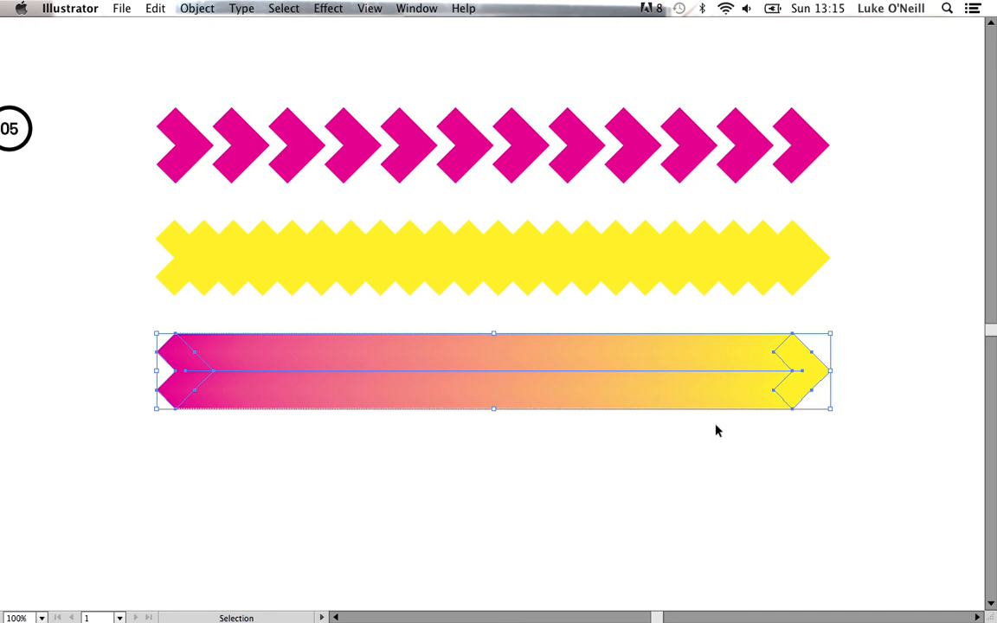
Step: Place a copy of the magenta-to-yellow blend straight below it, and repeat the copy once at the same spacing
left_click_drag(704, 438, 708, 234)
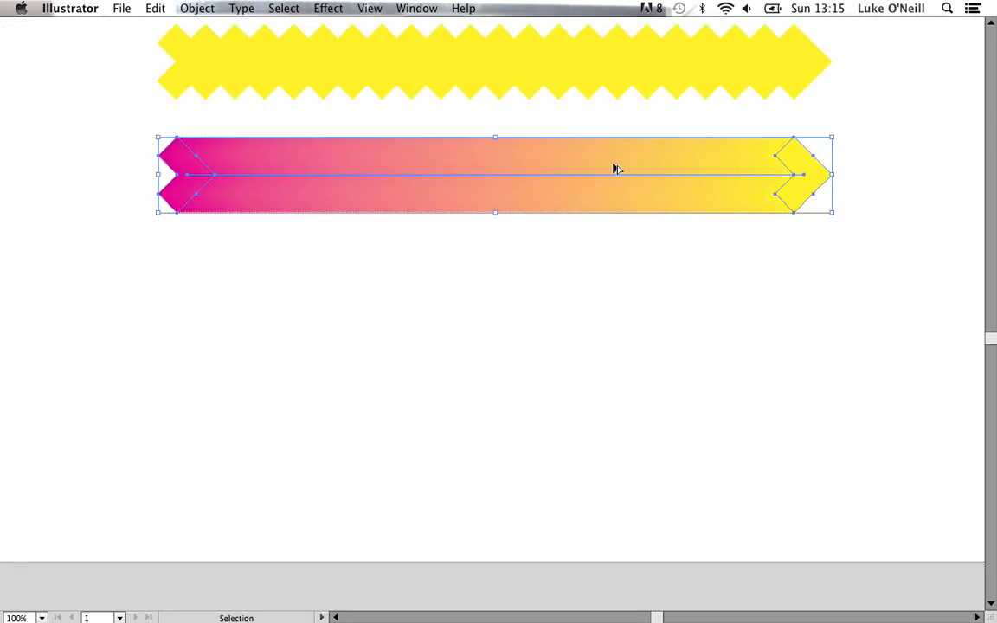
left_click_drag(615, 163, 608, 297)
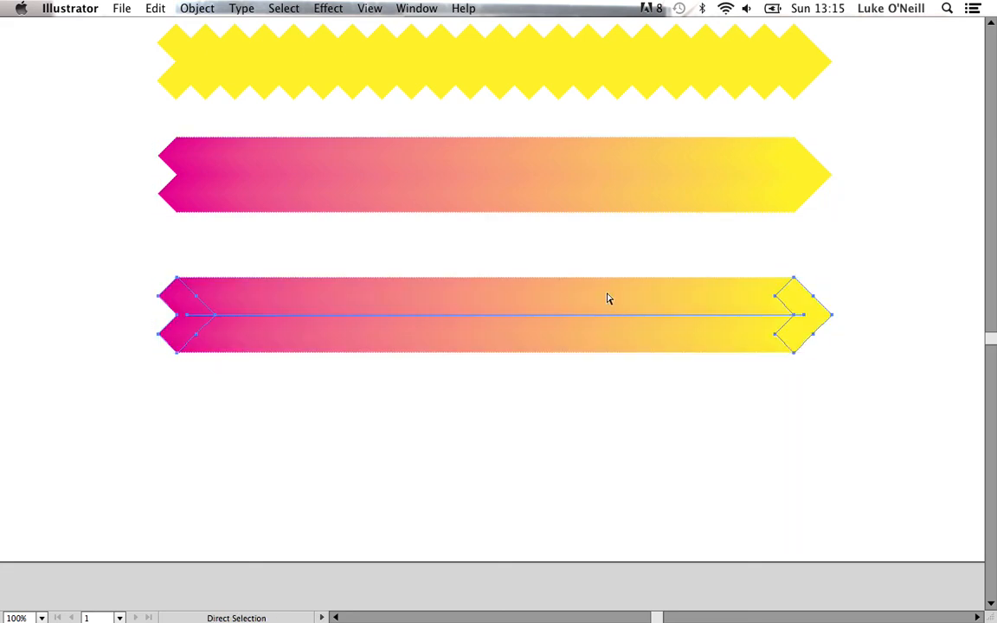
key("super+d")
left_click(859, 185)
Step: Blend the three magenta-to-yellow bars together into one zigzag shape and clear the selection
left_click_drag(866, 164, 456, 492)
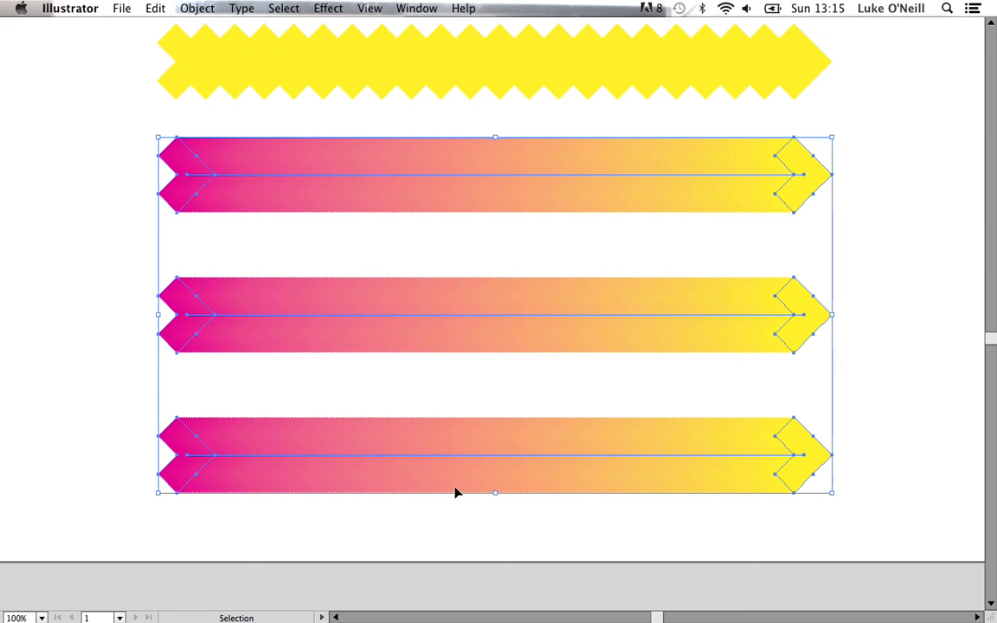
key("super+alt+b")
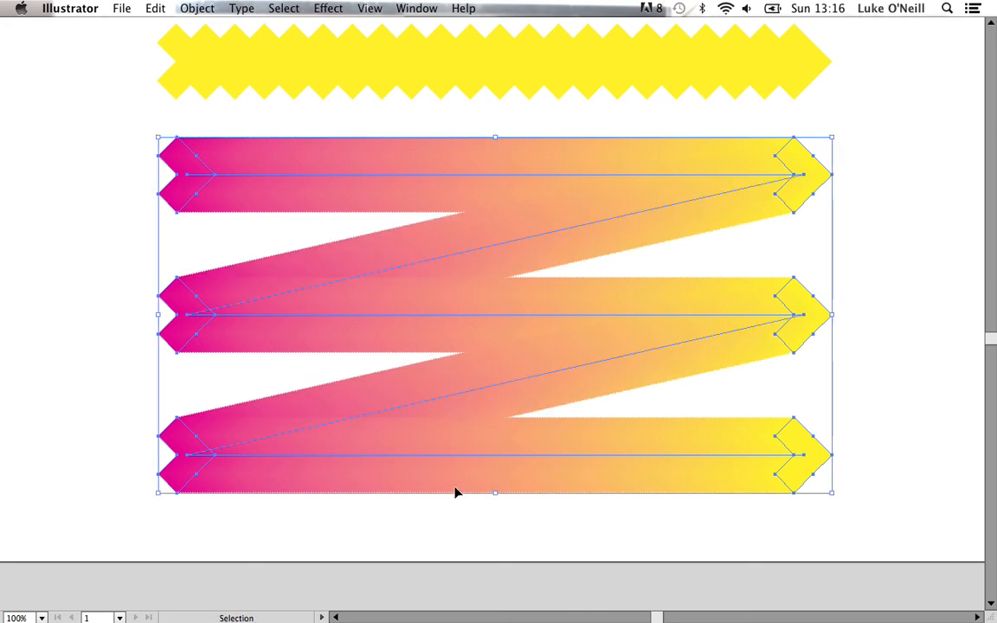
key("super+shift+a")
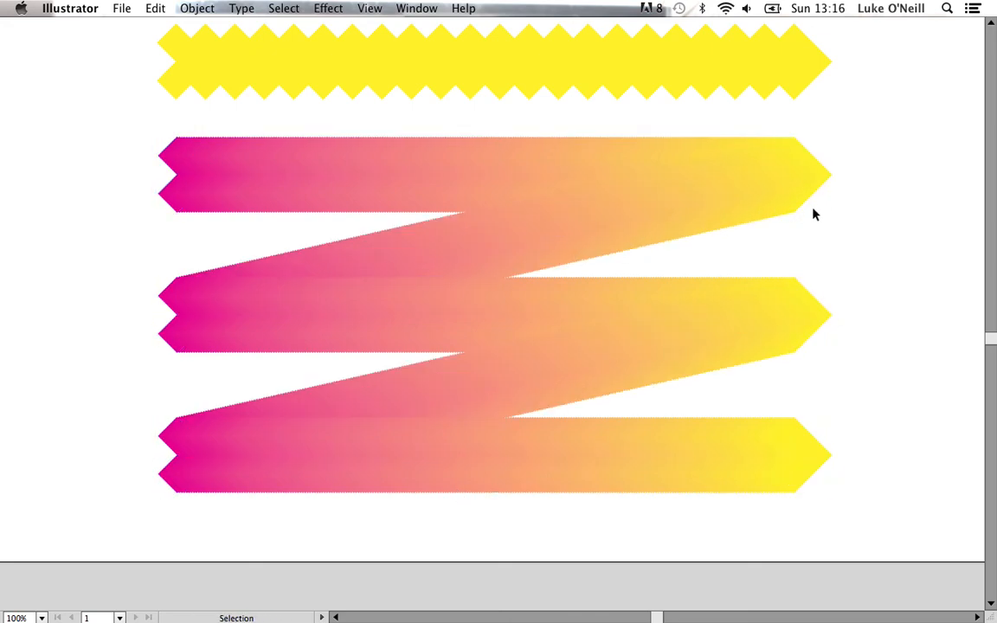
key("super+minus")
key("super+minus")
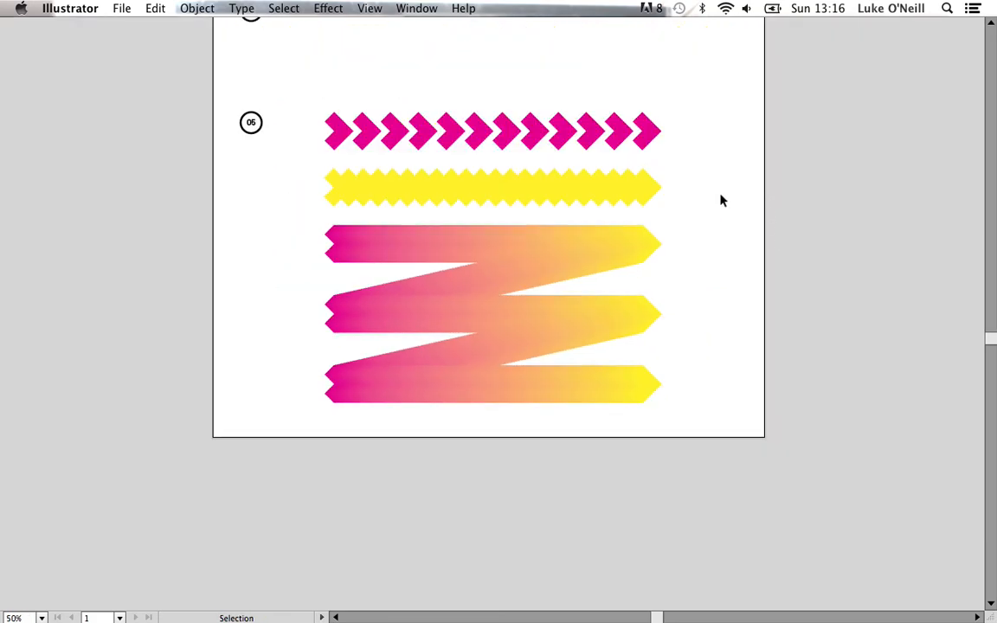